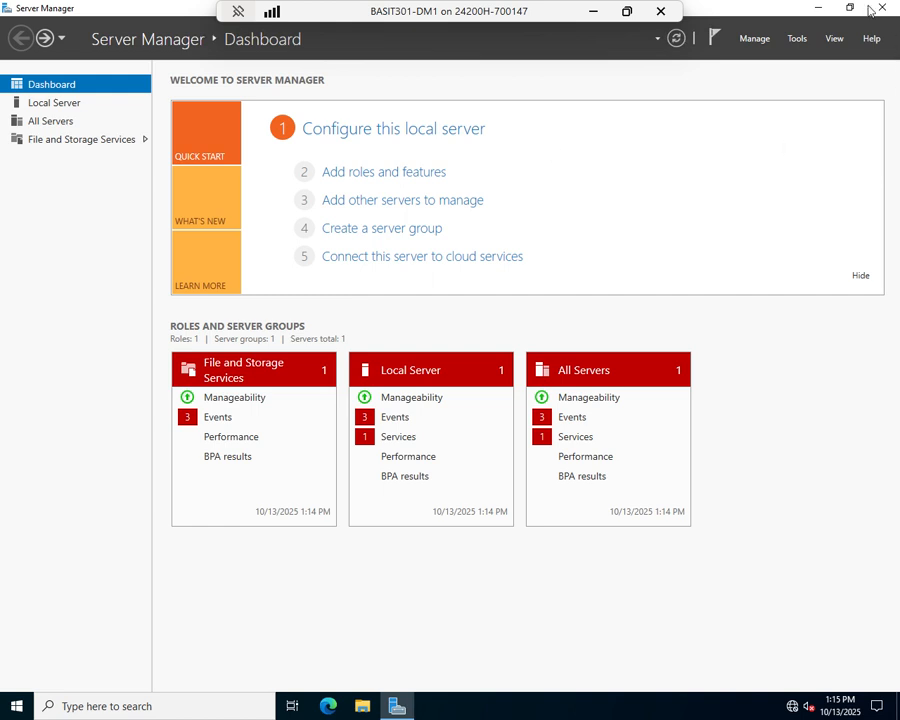
# Launch Failover Cluster Manager from Server Manager's Tools menu
pyautogui.click(797, 38)
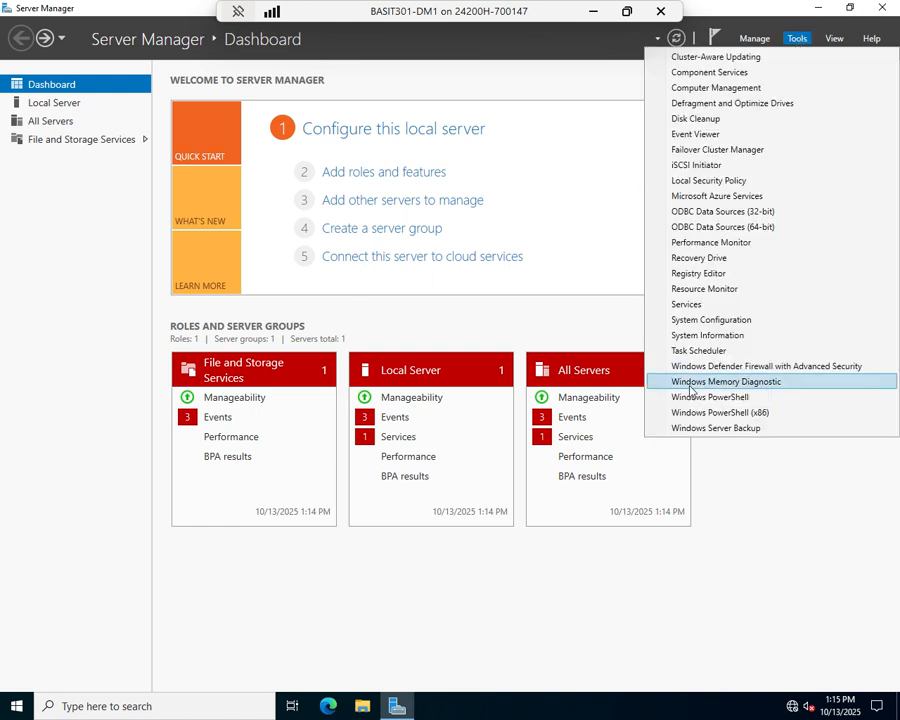
pyautogui.click(715, 161)
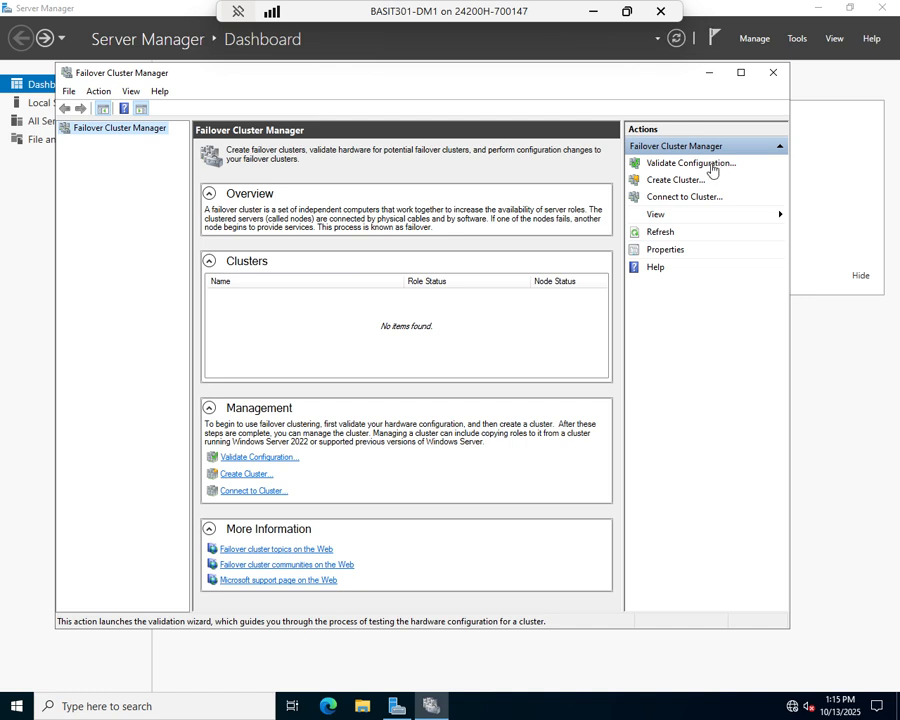
# Start the Create Cluster Wizard and add server basit301-dm1 as the cluster member
pyautogui.click(677, 182)
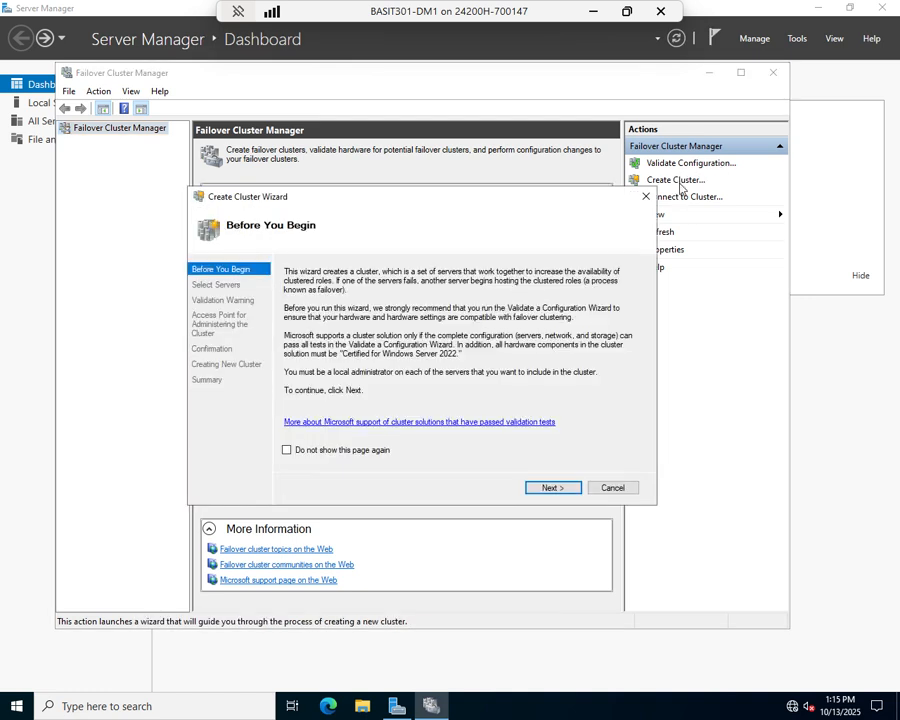
pyautogui.click(551, 489)
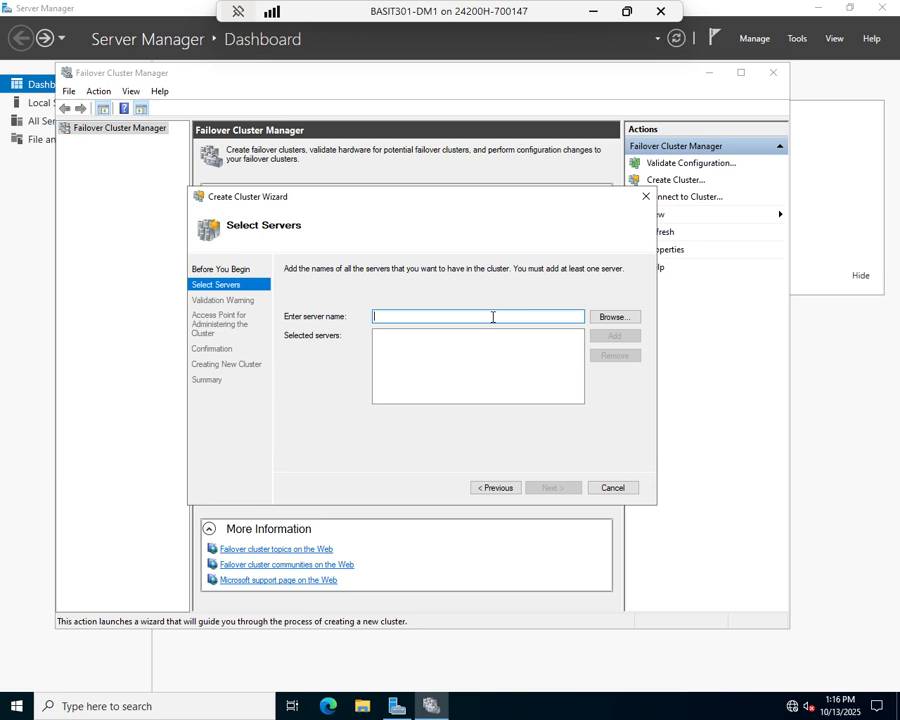
pyautogui.write('basit30')
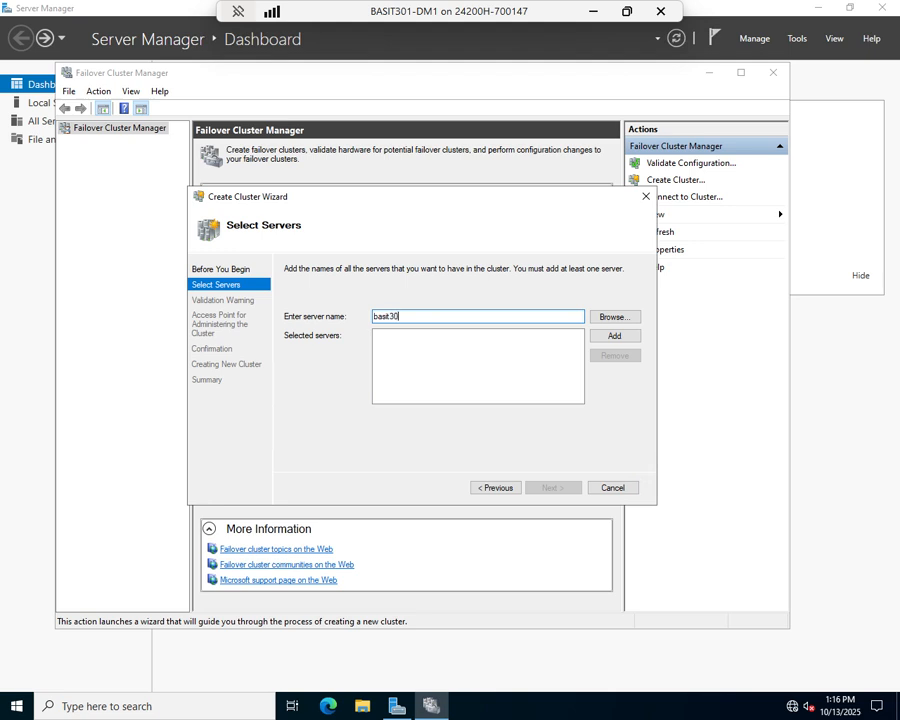
pyautogui.write('1-dm1')
pyautogui.click(605, 336)
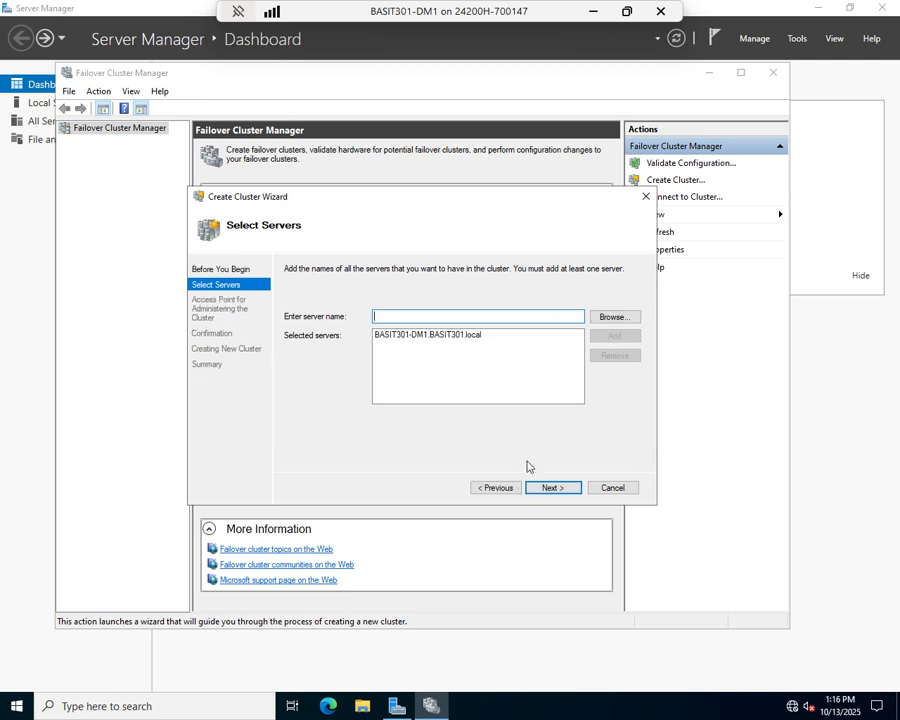
# Name the cluster FS-Cluster with address 10.1.1.100 and review the confirmation summary
pyautogui.click(551, 490)
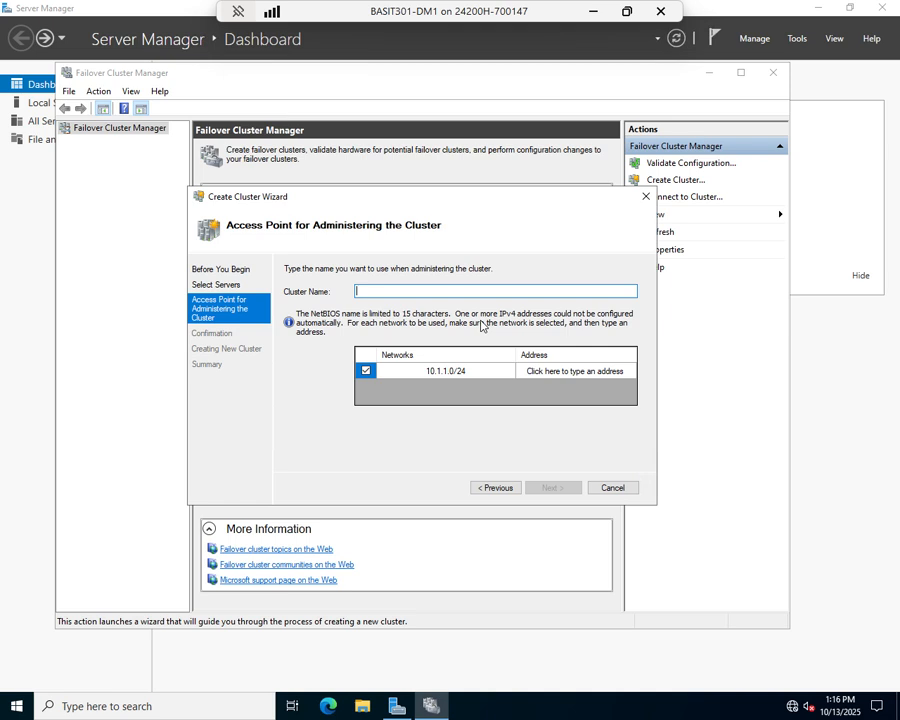
pyautogui.write('FS-Cluster')
pyautogui.press('BackSpace')
pyautogui.press('BackSpace')
pyautogui.press('BackSpace')
pyautogui.press('BackSpace')
pyautogui.press('BackSpace')
pyautogui.write('uster')
pyautogui.click(582, 375)
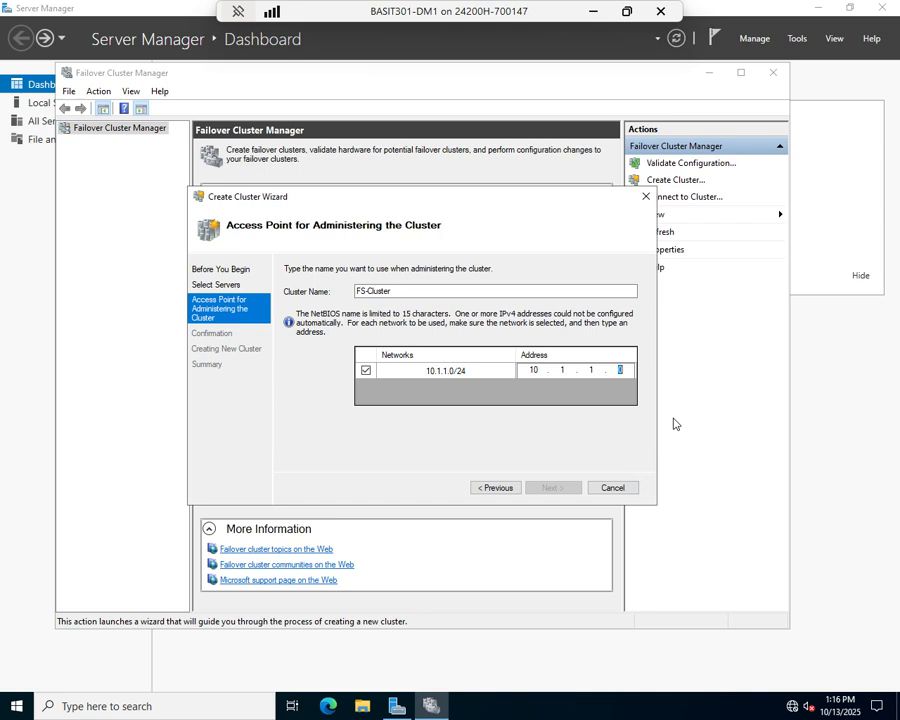
pyautogui.write('100')
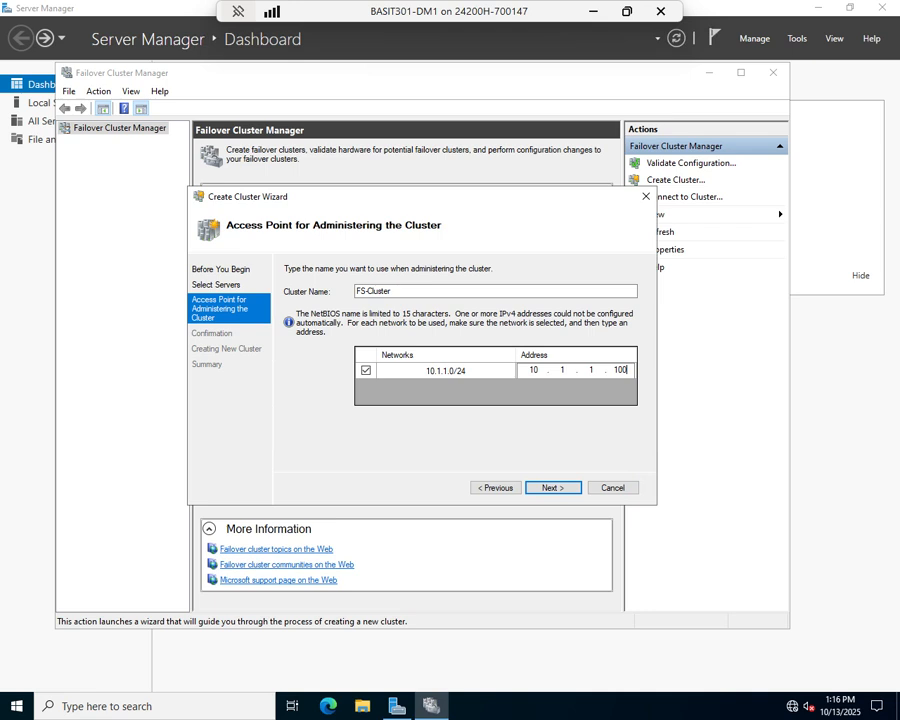
pyautogui.click(546, 487)
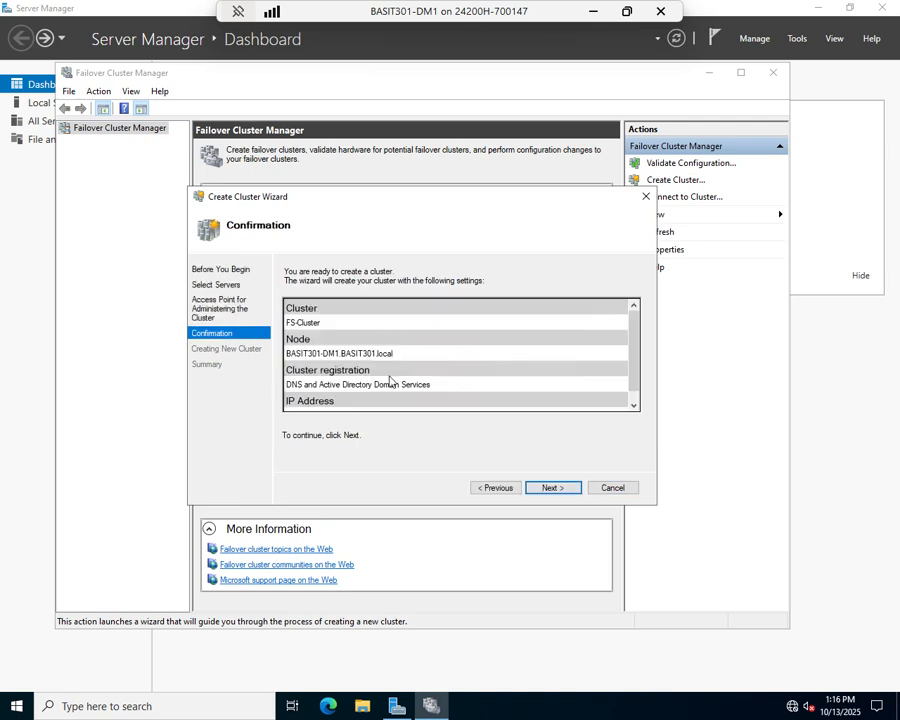
pyautogui.scroll(-1, 462, 331)
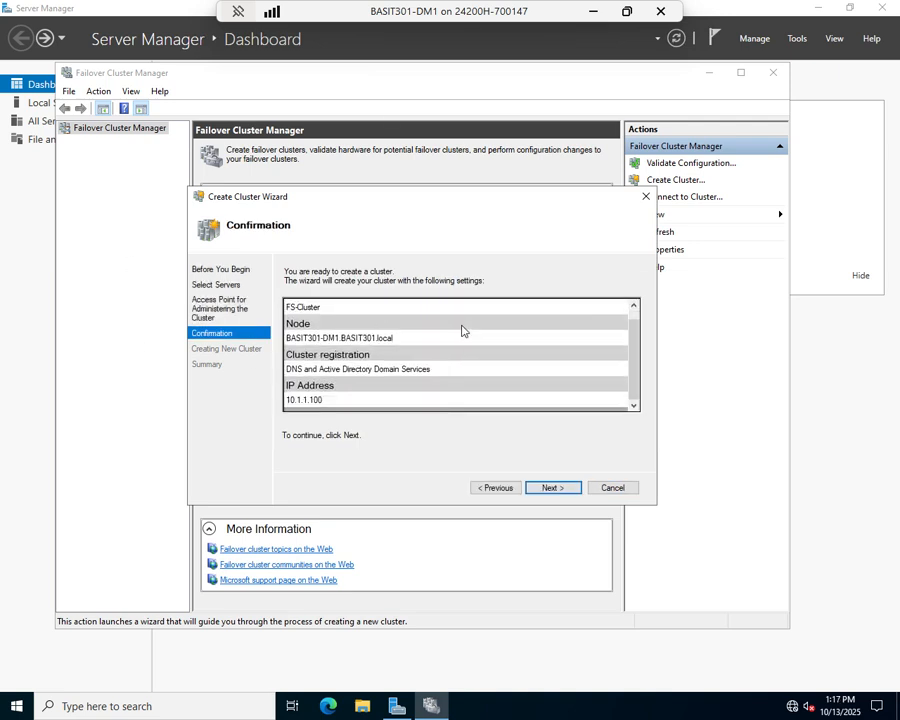
pyautogui.scroll(1, 462, 331)
pyautogui.scroll(-1, 462, 331)
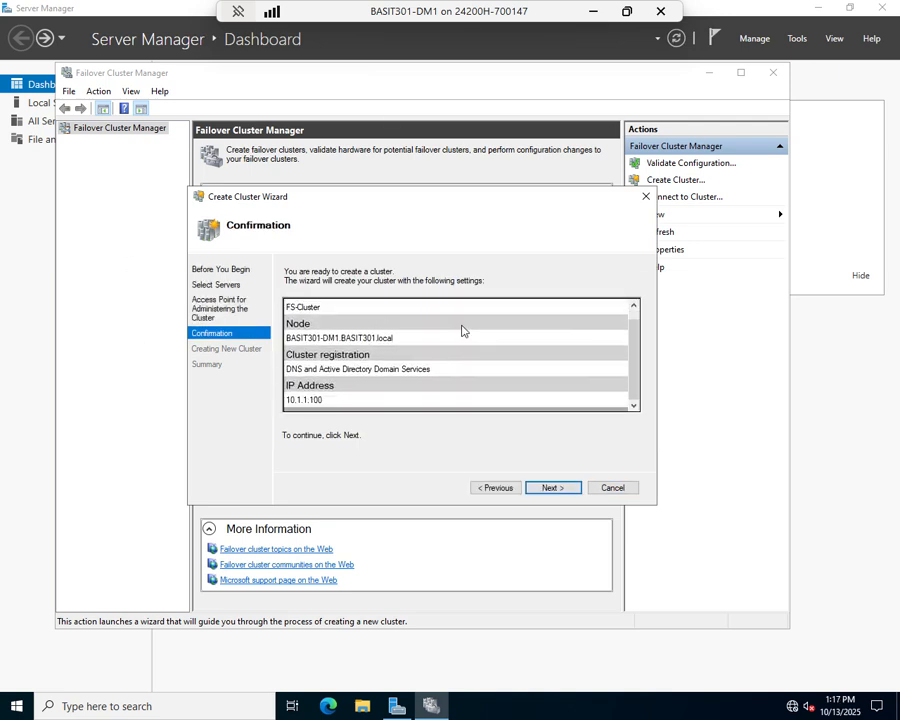
# Confirm creation of FS-Cluster and close the wizard once it finishes
pyautogui.click(558, 490)
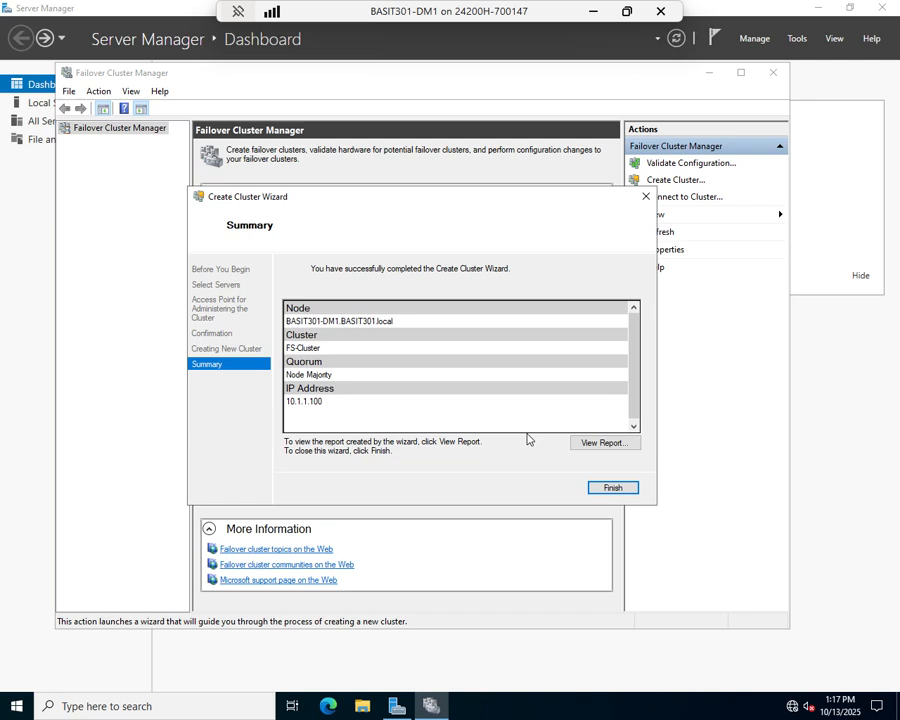
pyautogui.click(607, 490)
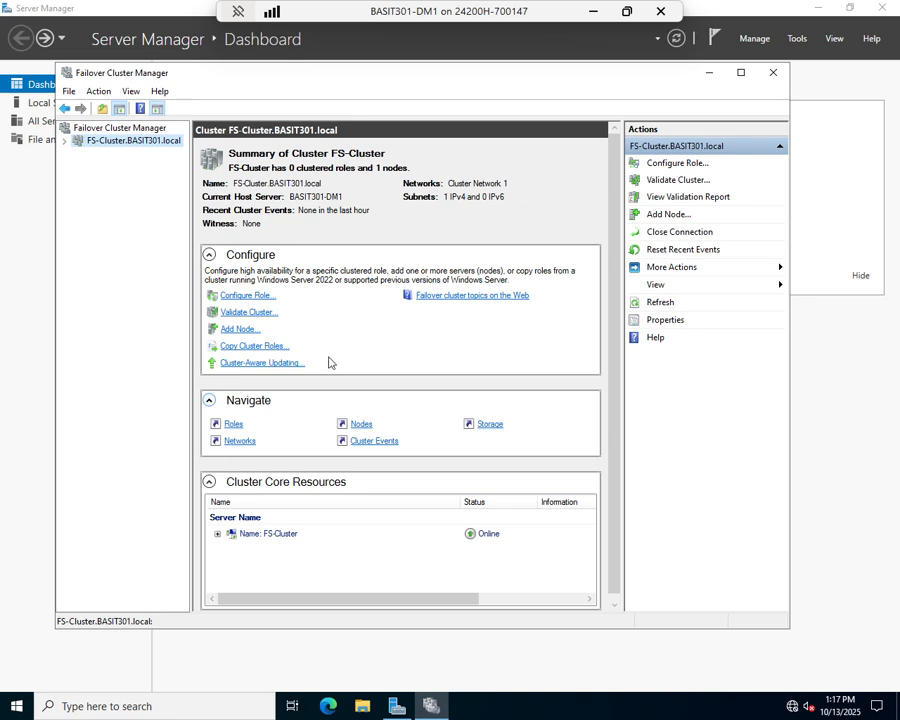
# Expand FS-Cluster and check its Roles and the status of node BASIT301-DM1
pyautogui.click(64, 141)
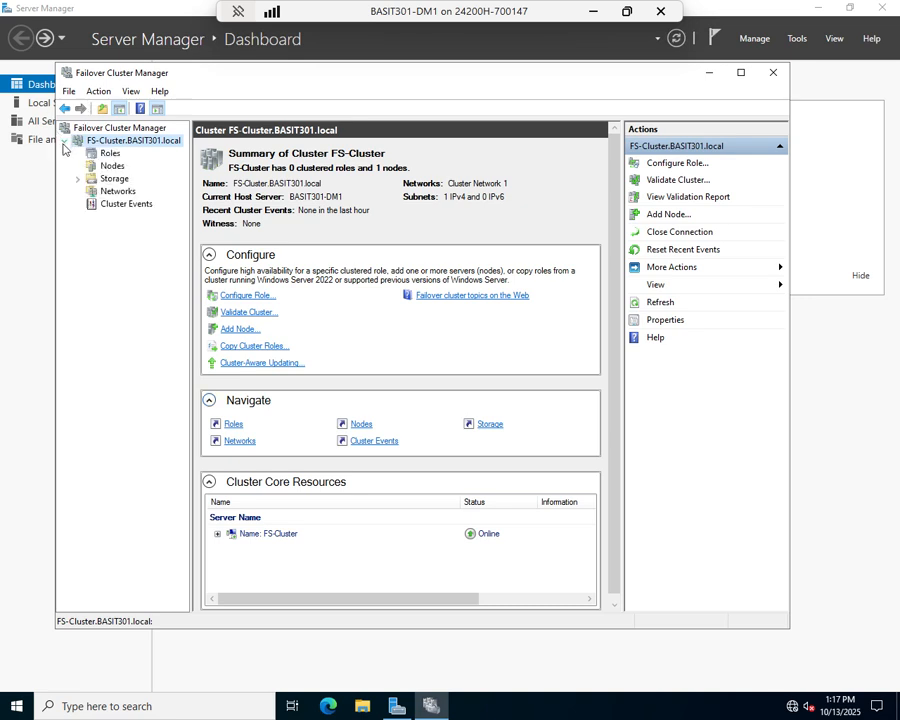
pyautogui.click(110, 153)
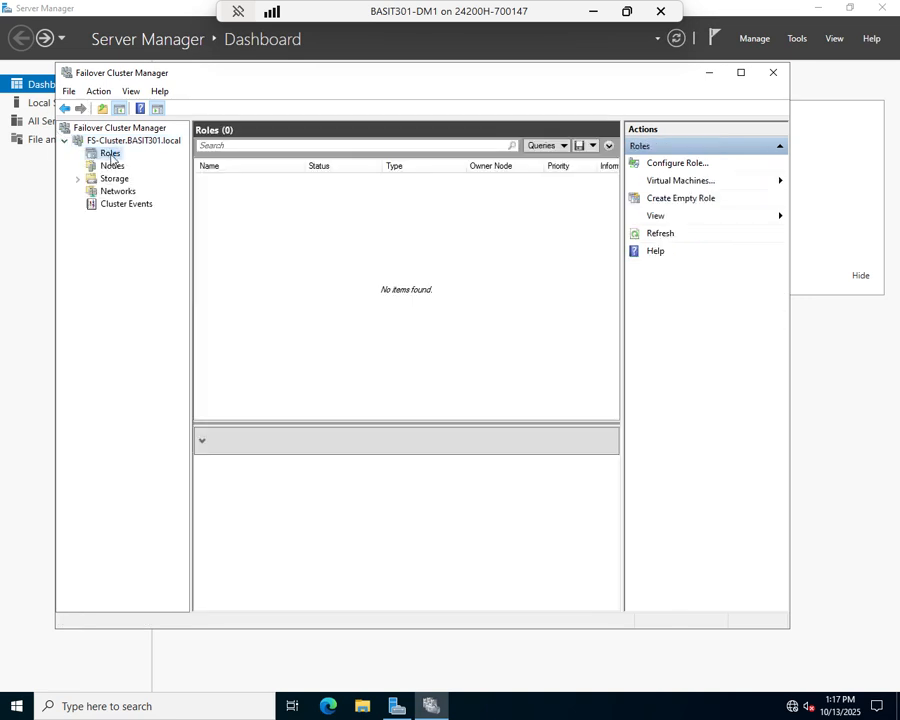
pyautogui.click(108, 166)
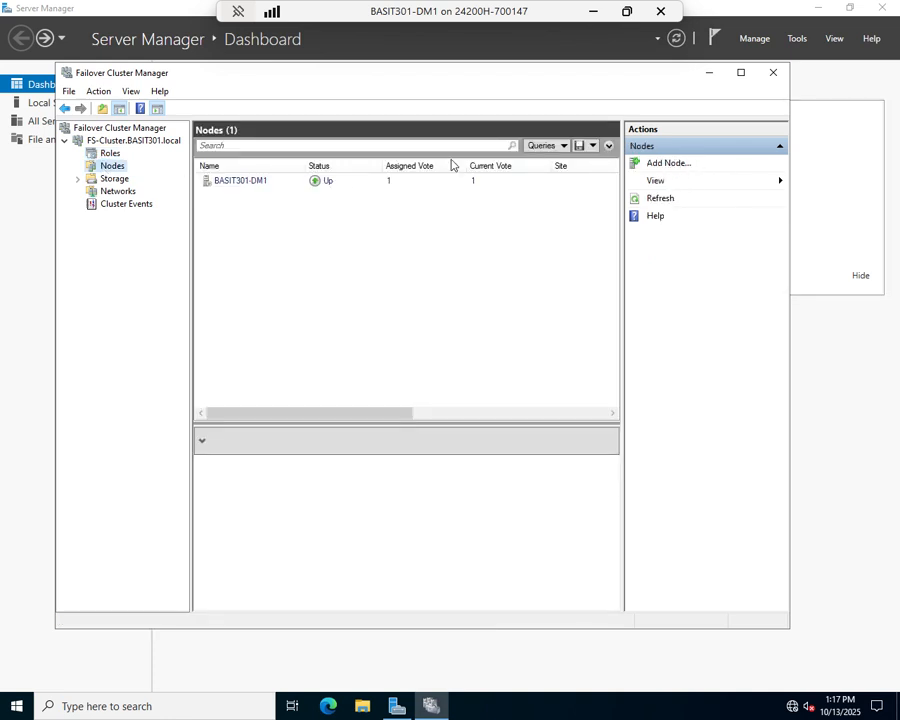
pyautogui.click(254, 188)
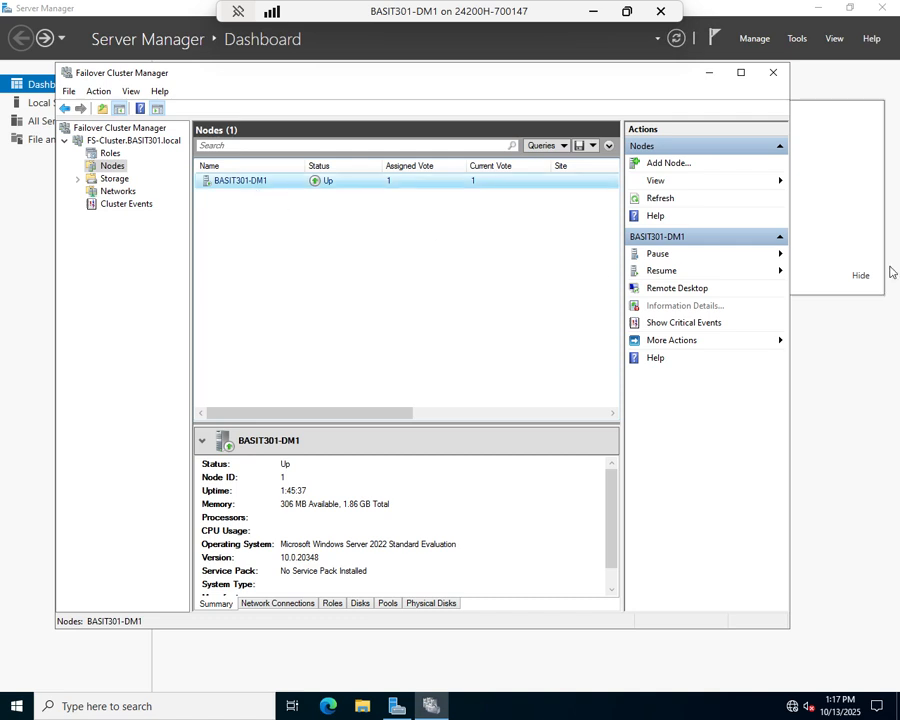
pyautogui.rightClick(257, 190)
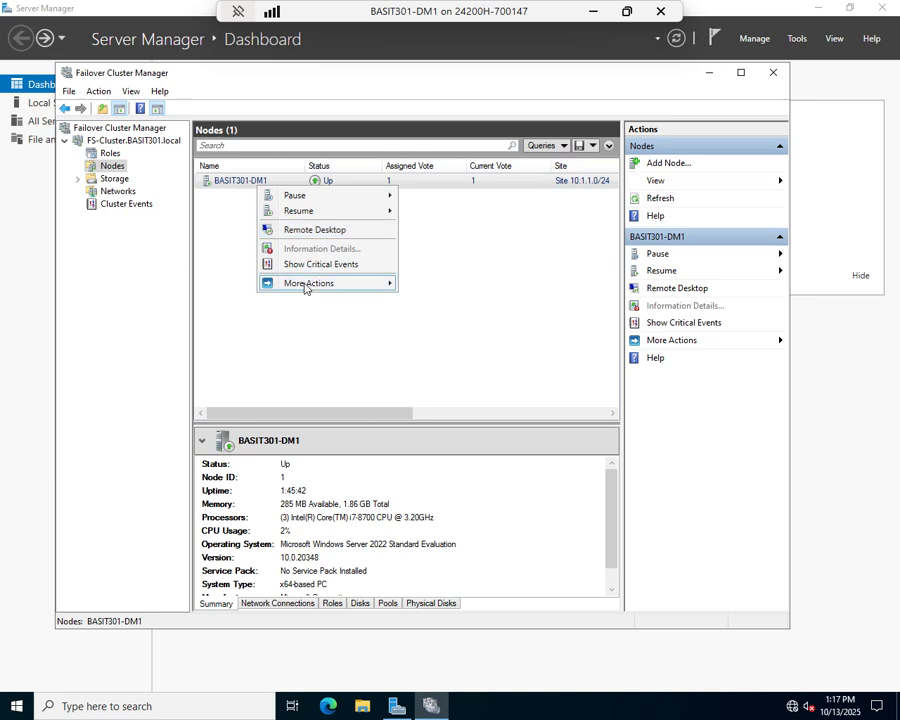
pyautogui.moveTo(305, 288)
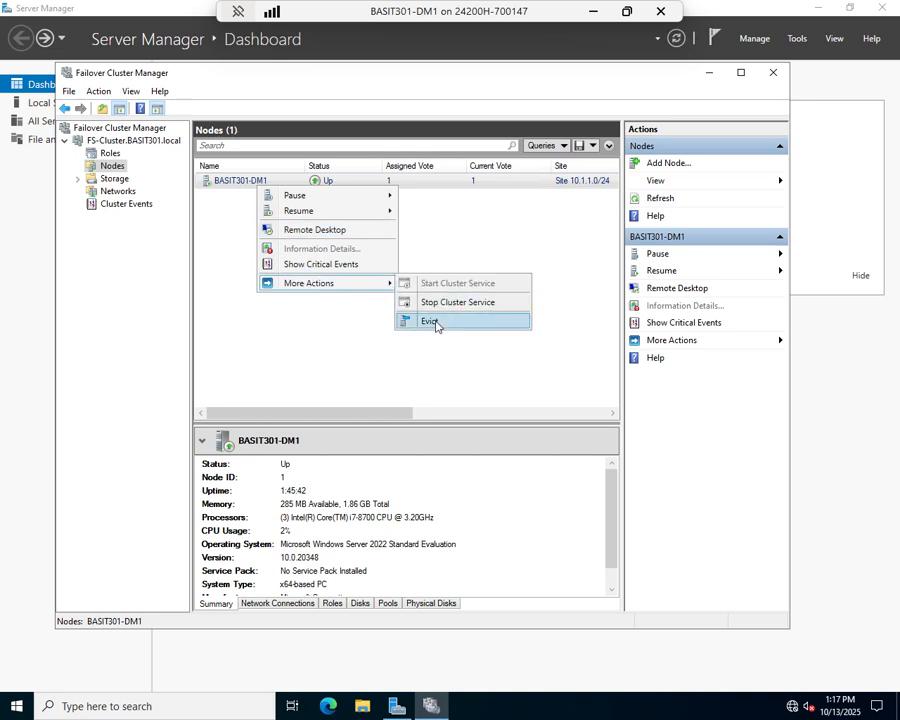
pyautogui.click(348, 328)
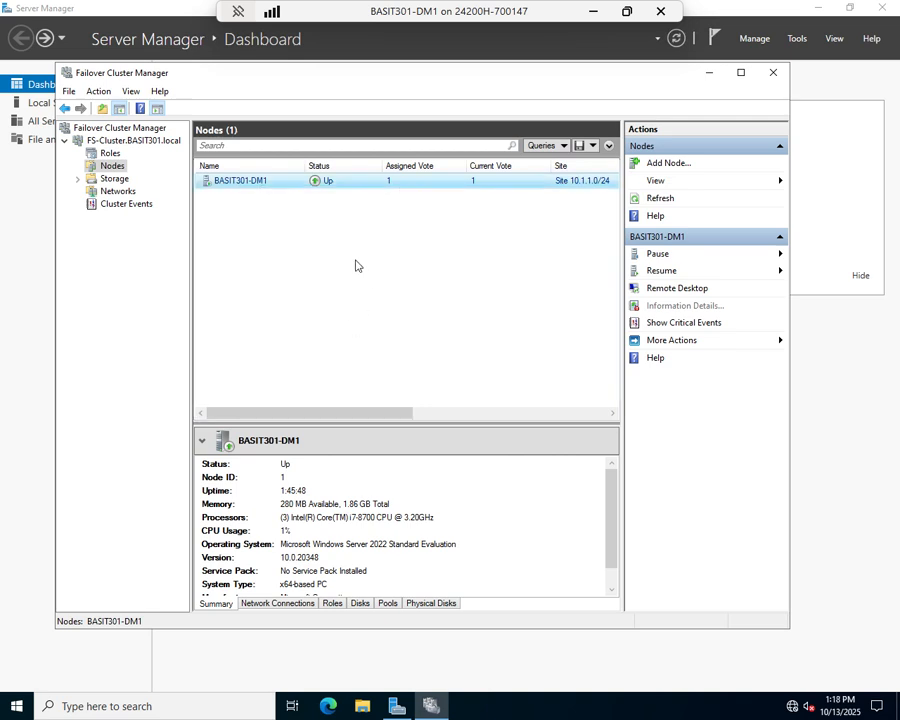
# Browse the Storage categories (Disks, Pools, Enclosures), ending on the empty Disks list
pyautogui.click(96, 178)
pyautogui.click(77, 179)
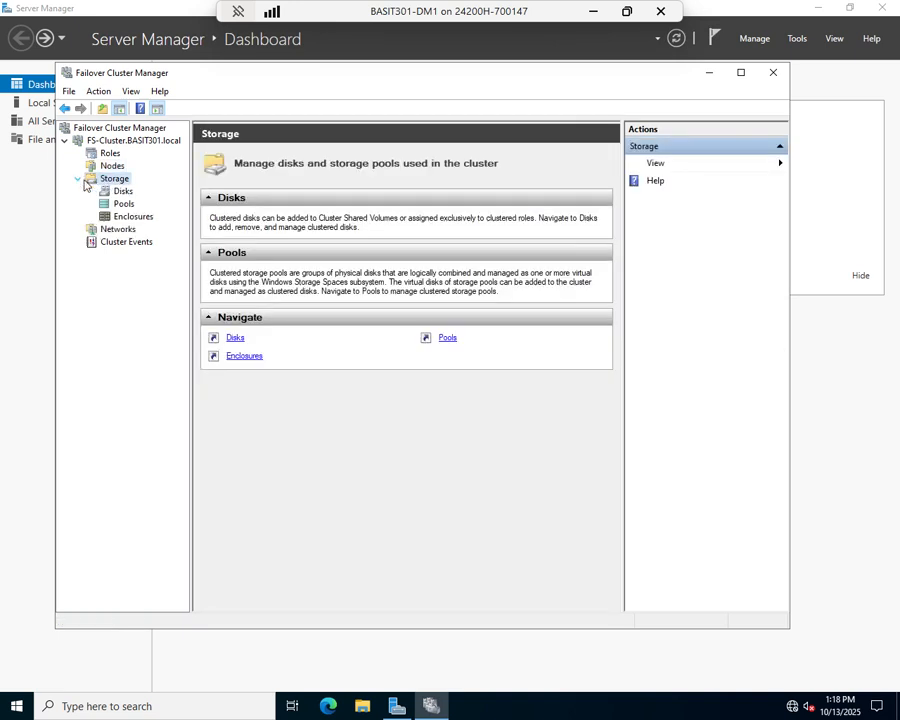
pyautogui.click(121, 190)
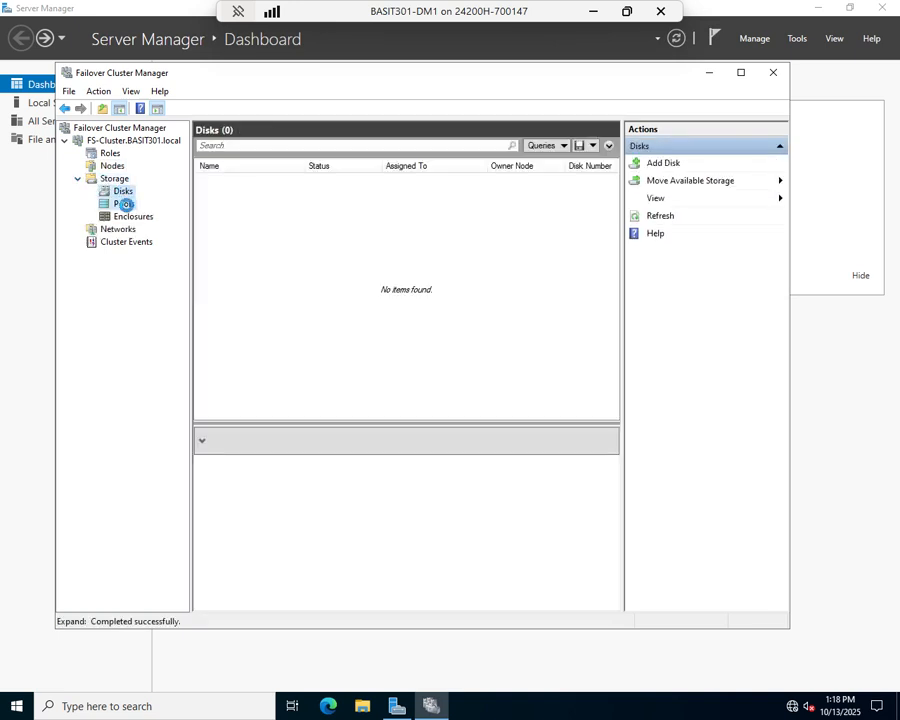
pyautogui.click(124, 203)
pyautogui.click(128, 217)
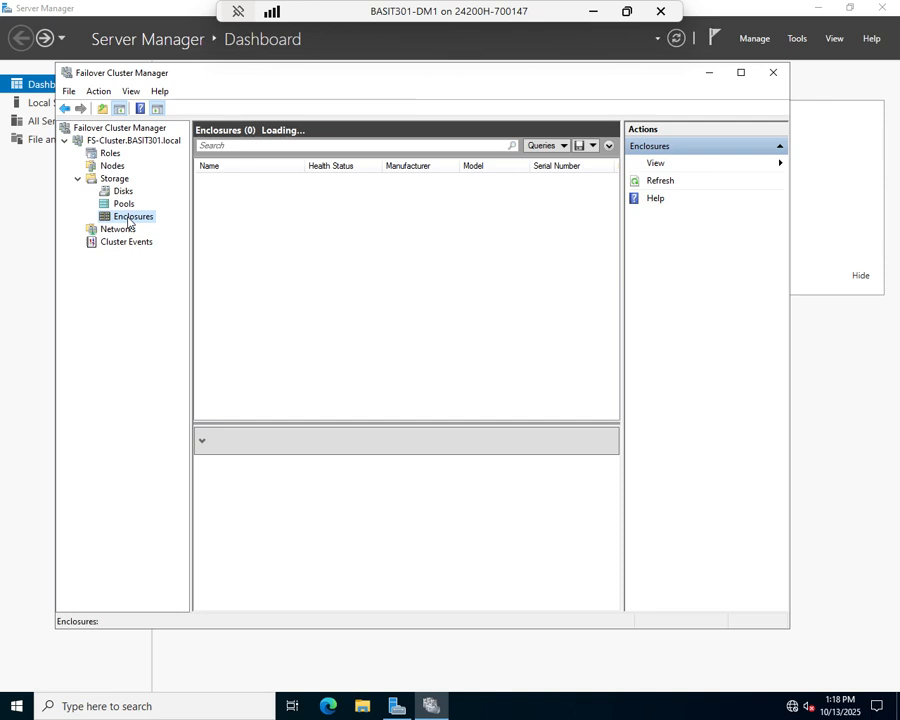
pyautogui.click(124, 192)
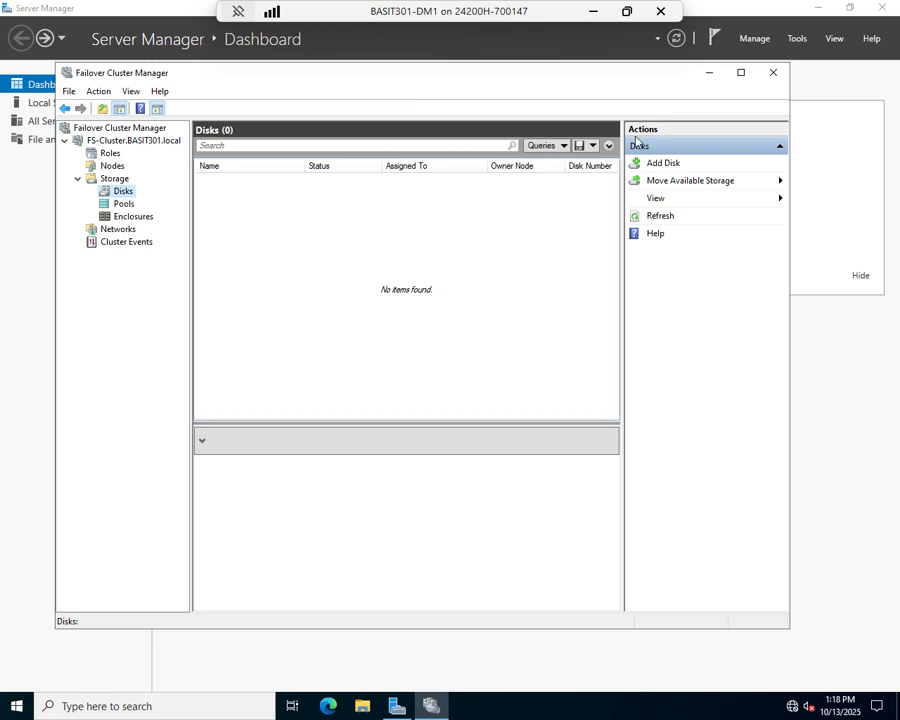
# Add Cluster Disk 1 and Cluster Disk 2, then check Cluster Network 1 and the Roles list
pyautogui.click(675, 163)
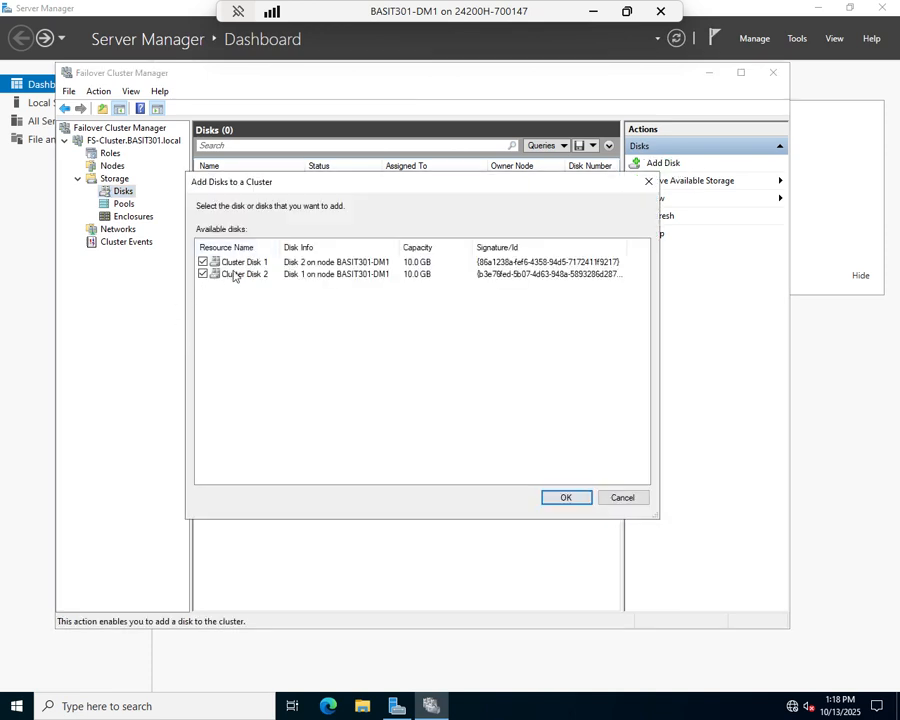
pyautogui.click(562, 497)
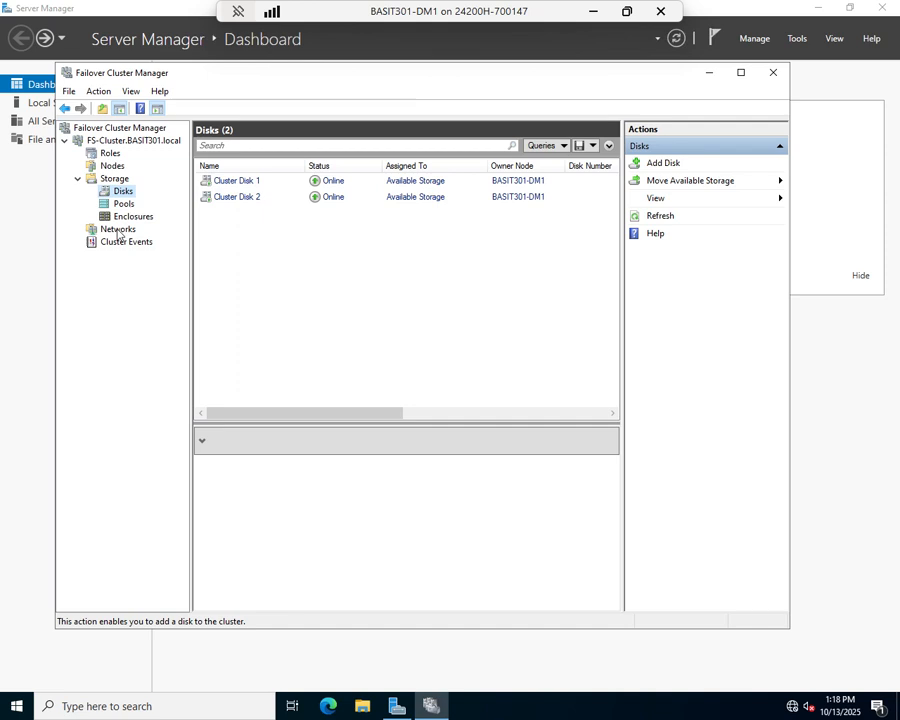
pyautogui.click(117, 229)
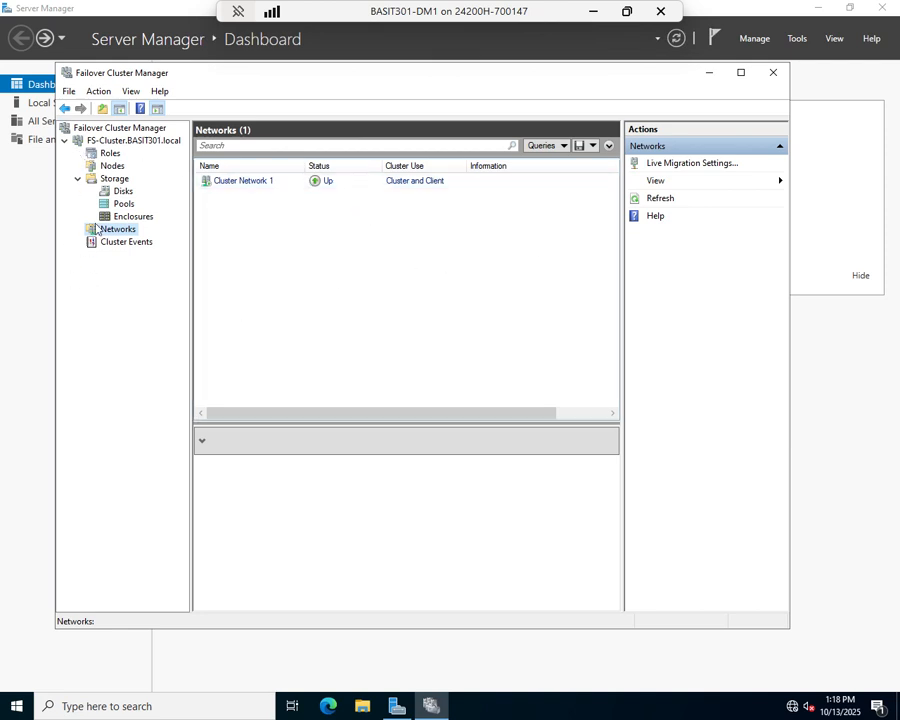
pyautogui.click(109, 153)
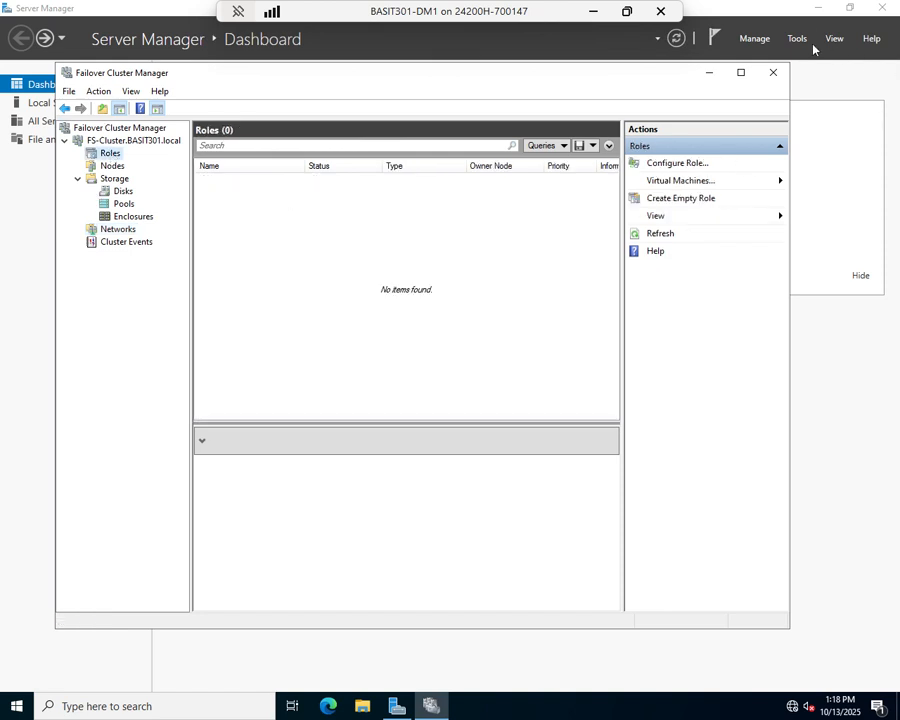
# Start the Add Roles and Features Wizard and proceed with the local server to role selection
pyautogui.click(760, 42)
pyautogui.click(760, 42)
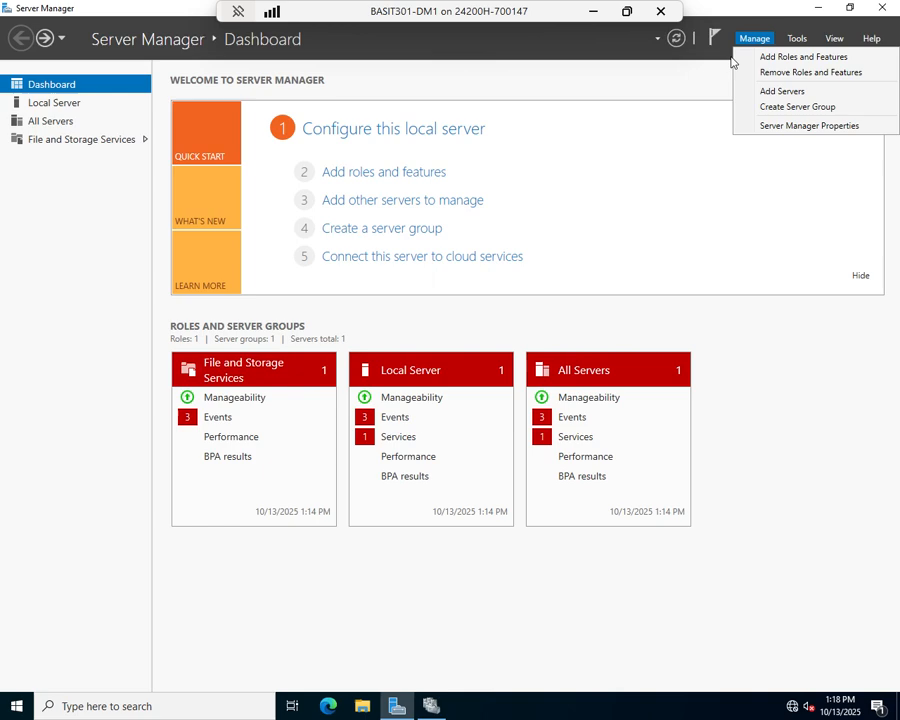
pyautogui.click(796, 58)
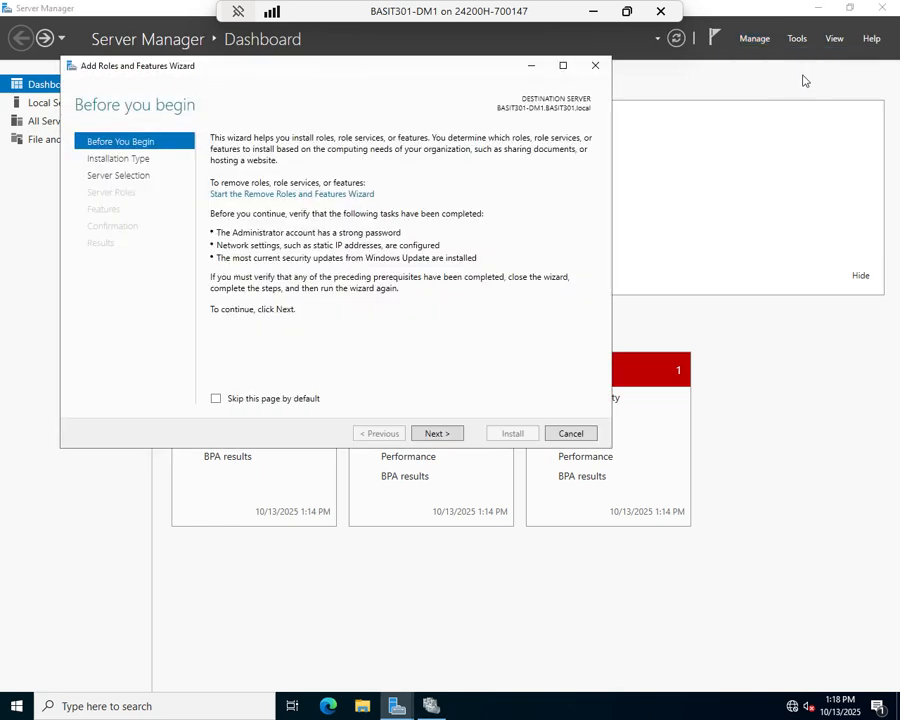
pyautogui.click(444, 434)
pyautogui.click(433, 437)
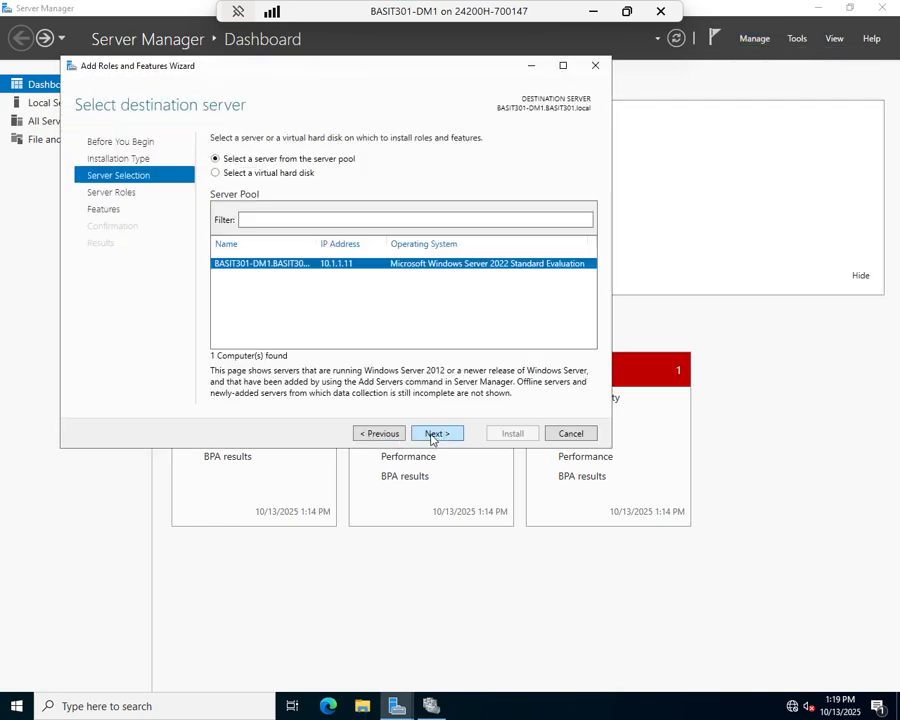
pyautogui.click(433, 436)
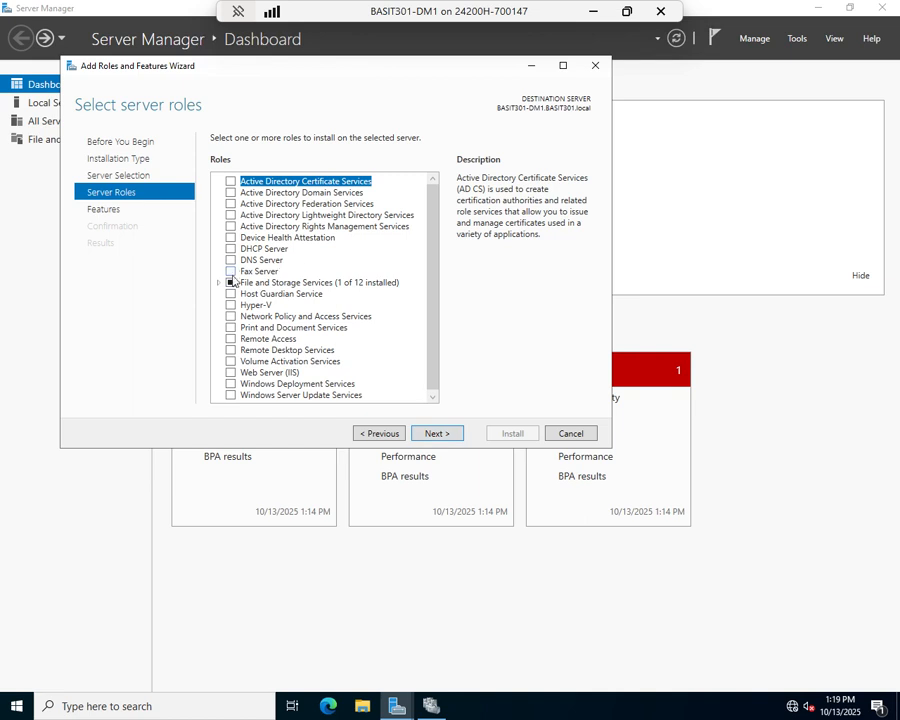
# Select File and iSCSI Services > File Server, install it, and close the wizard
pyautogui.click(219, 284)
pyautogui.click(234, 296)
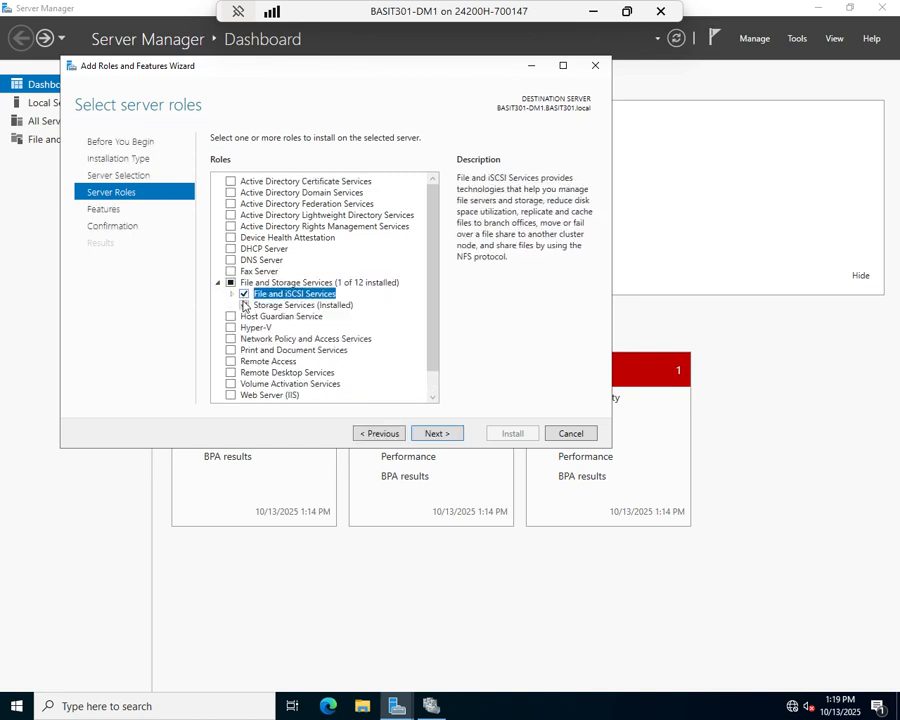
pyautogui.click(231, 295)
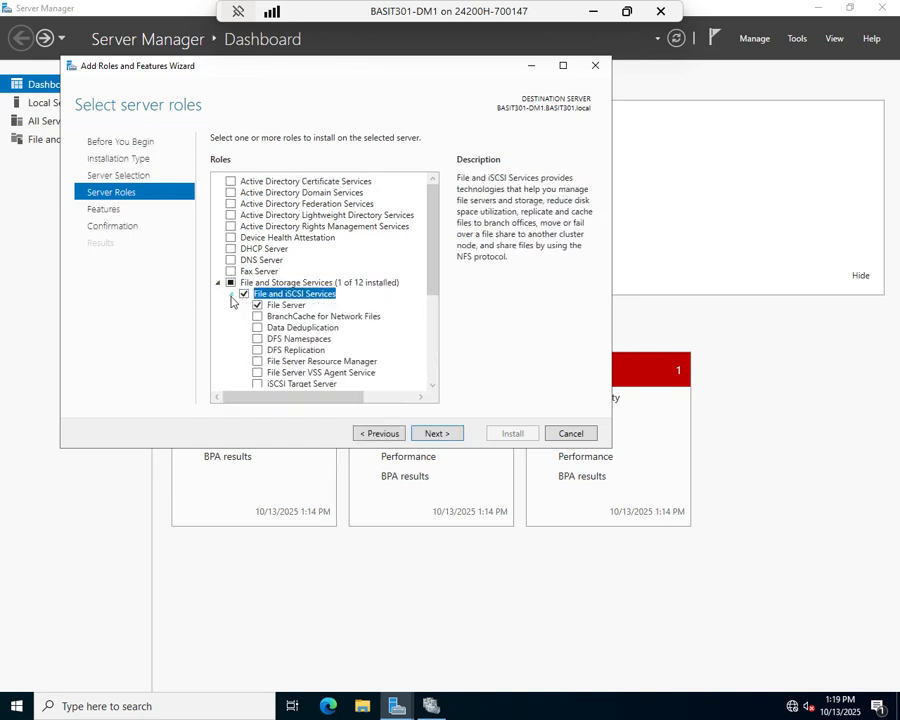
pyautogui.click(430, 436)
pyautogui.click(438, 436)
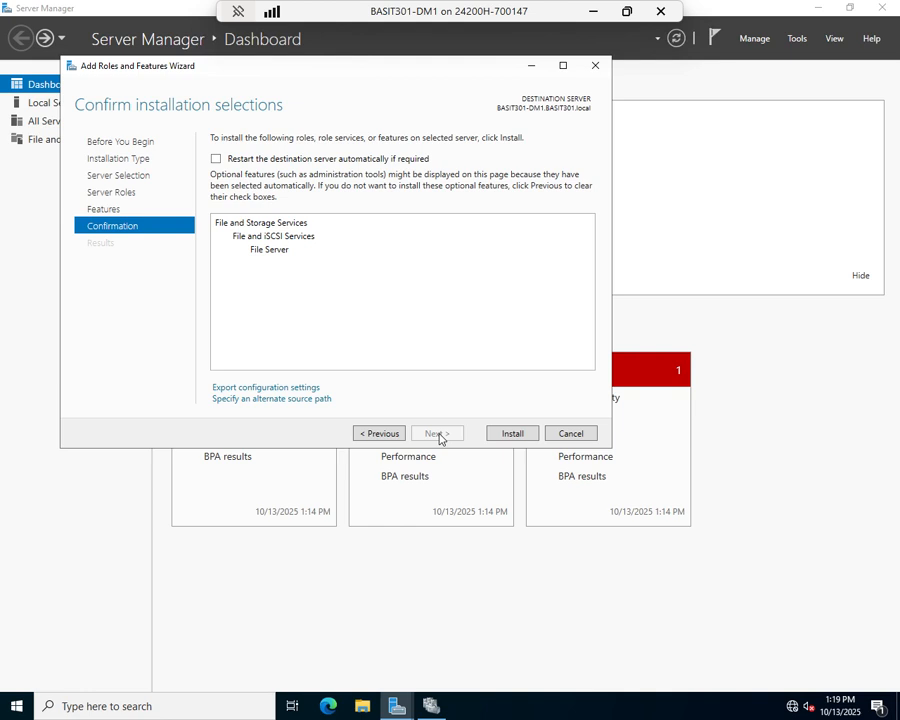
pyautogui.click(515, 434)
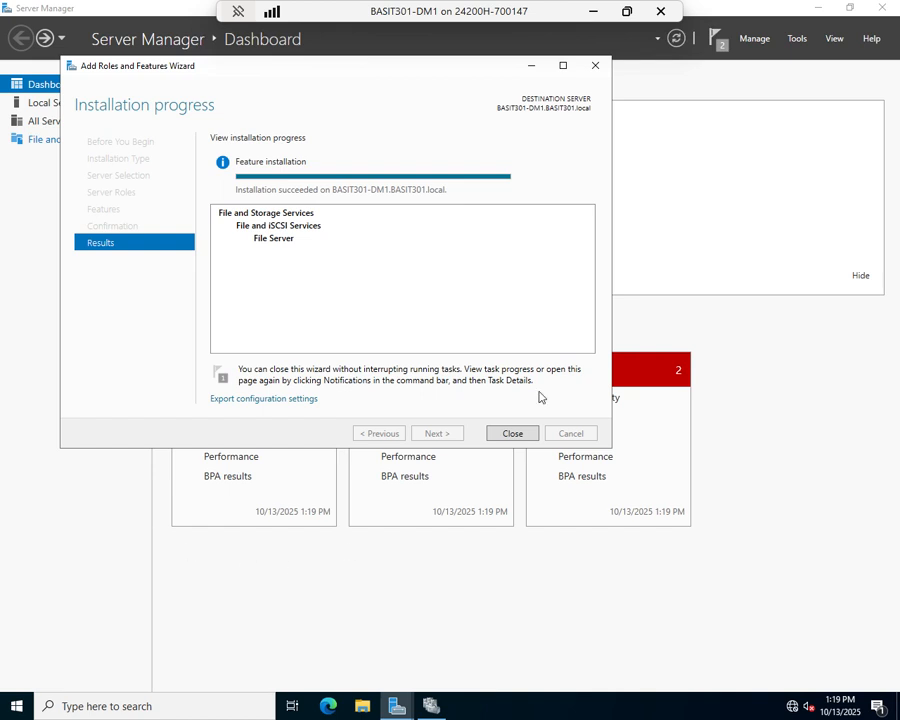
pyautogui.click(514, 436)
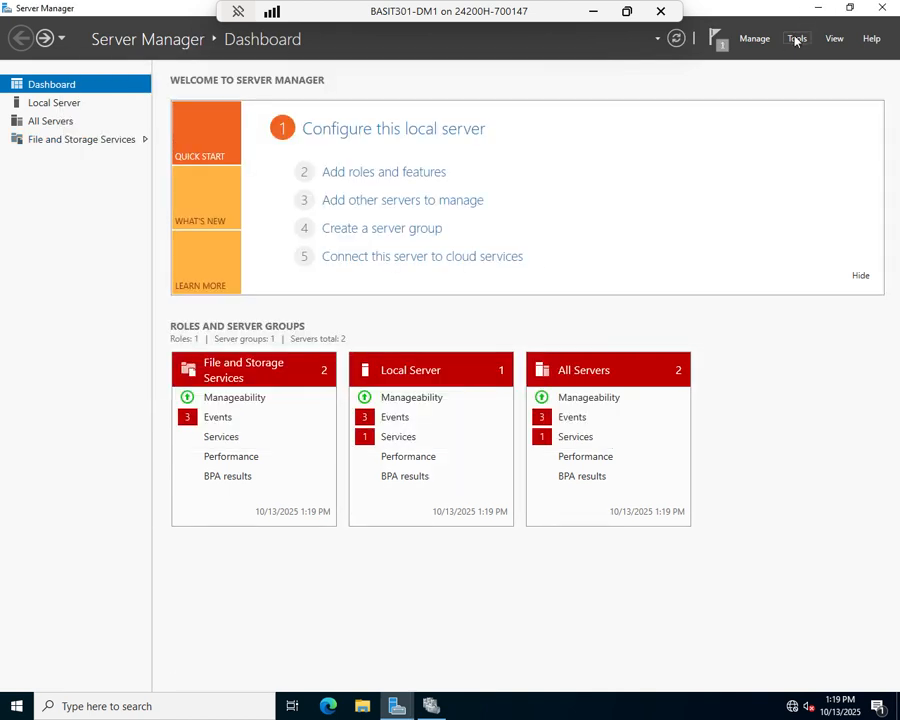
# Start Configure Role on FS-Cluster and choose File Server as the clustered role
pyautogui.click(431, 704)
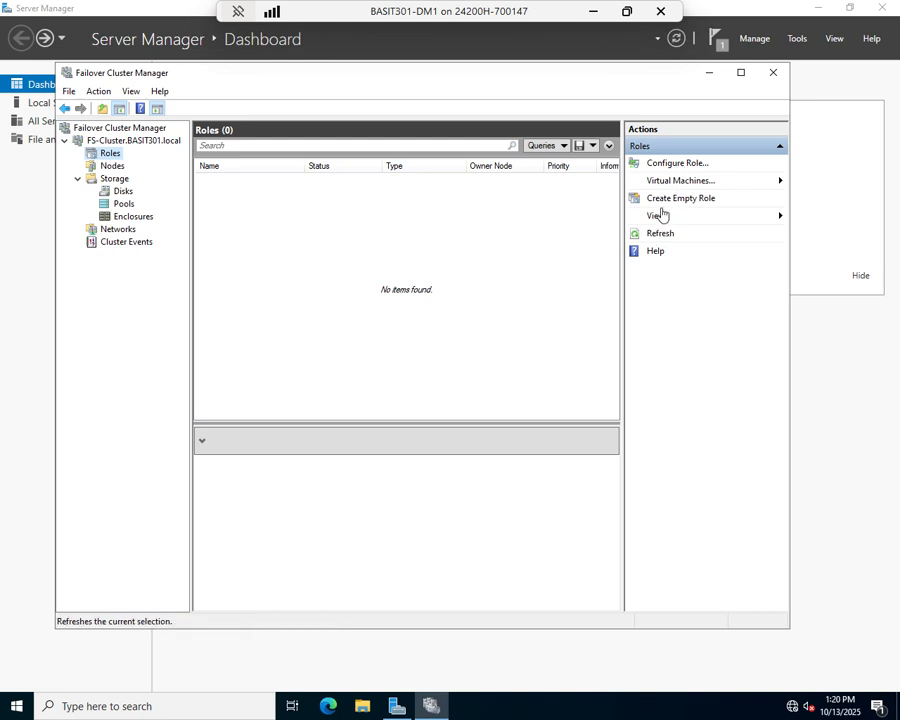
pyautogui.click(657, 164)
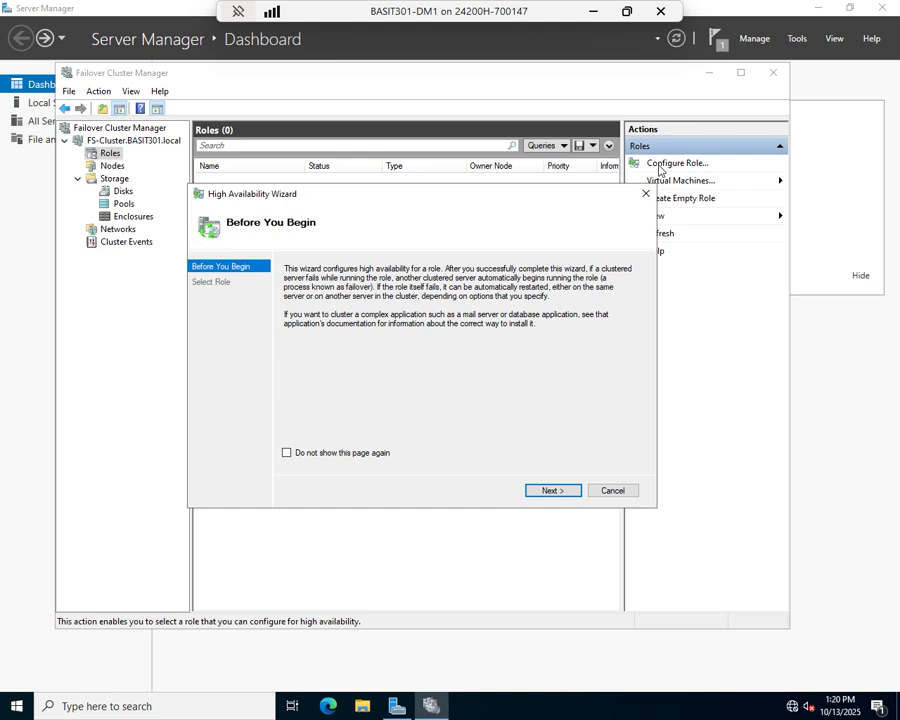
pyautogui.click(559, 490)
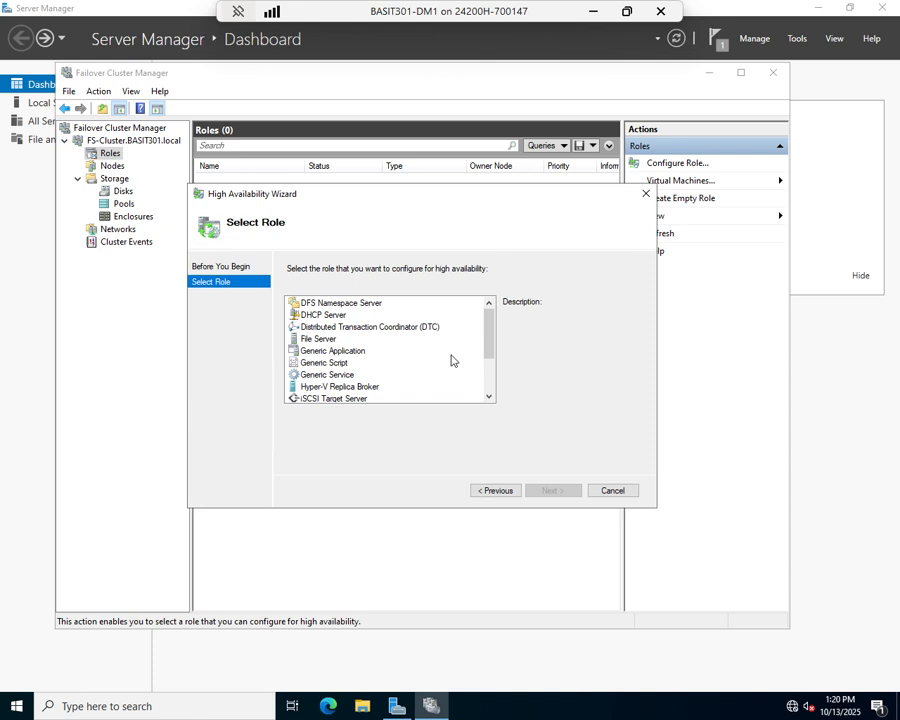
pyautogui.scroll(-1, 450, 360)
pyautogui.scroll(-1, 450, 360)
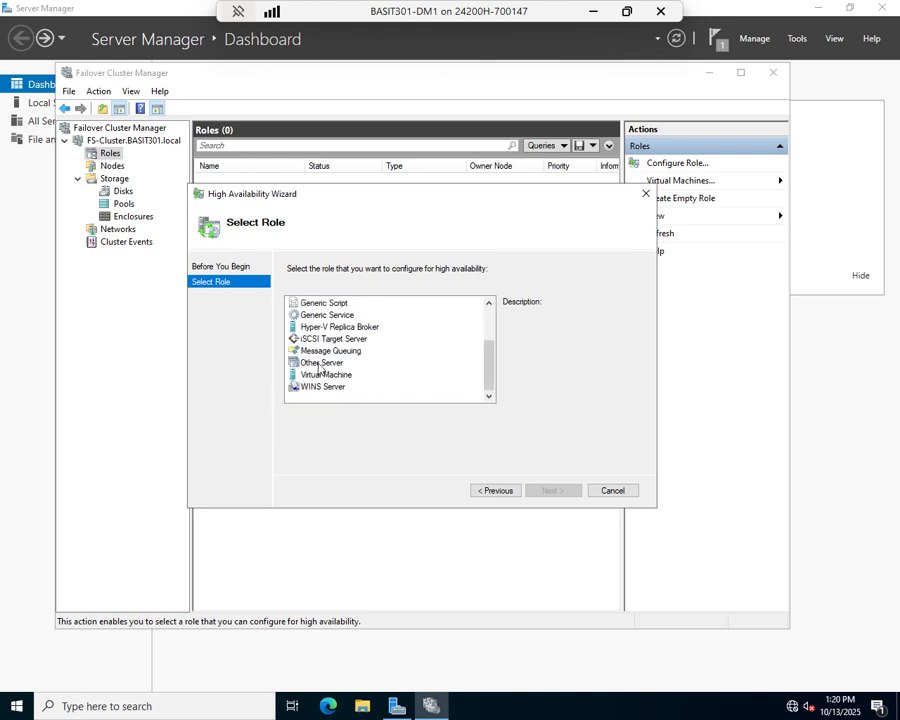
pyautogui.scroll(2, 346, 335)
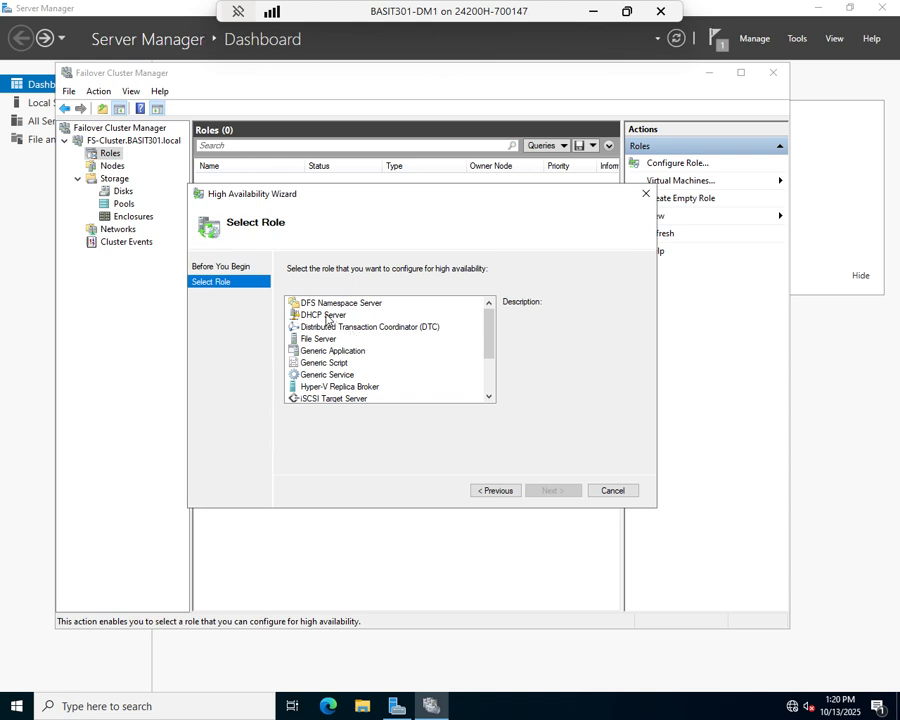
pyautogui.click(316, 338)
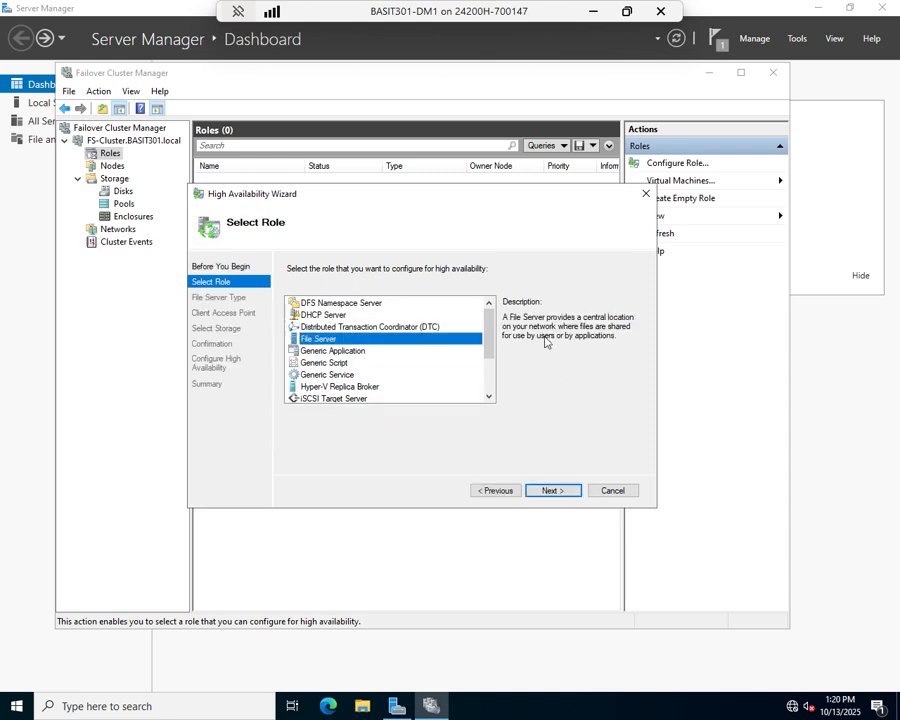
pyautogui.click(555, 491)
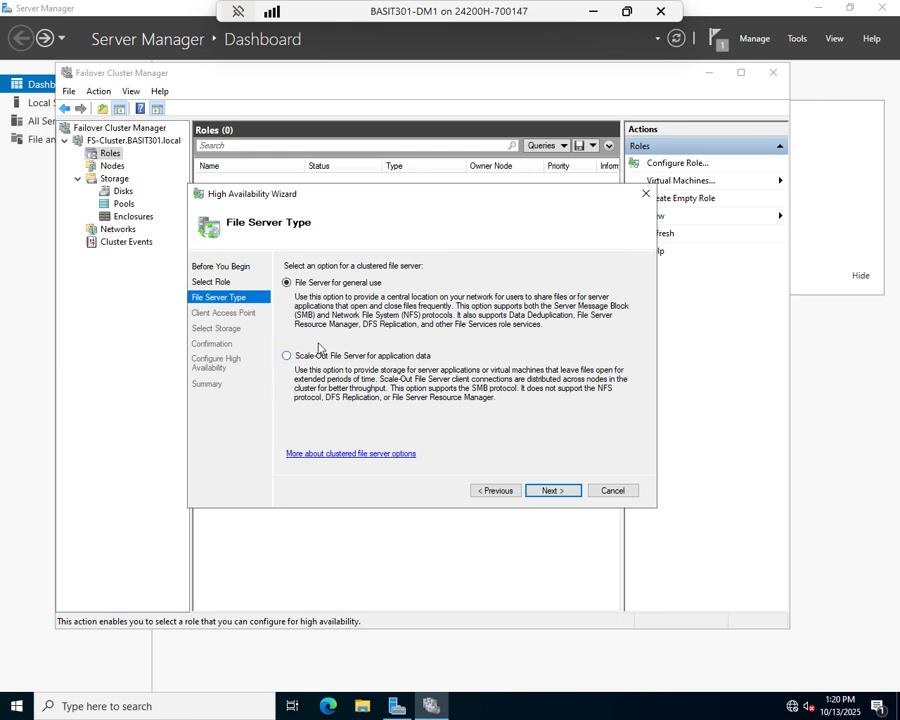
# Keep File Server for general use and enter a client access name with address 10.1.1.101
pyautogui.click(554, 491)
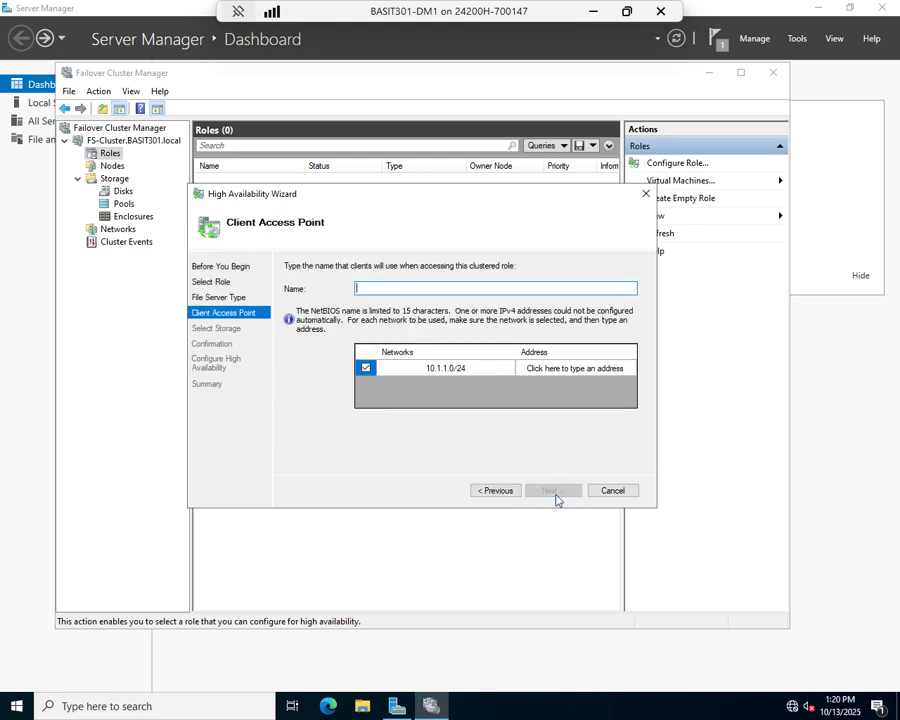
pyautogui.write('F')
pyautogui.write('S1.bas')
pyautogui.write('.bas')
pyautogui.press('BackSpace')
pyautogui.write('al')
pyautogui.click(633, 368)
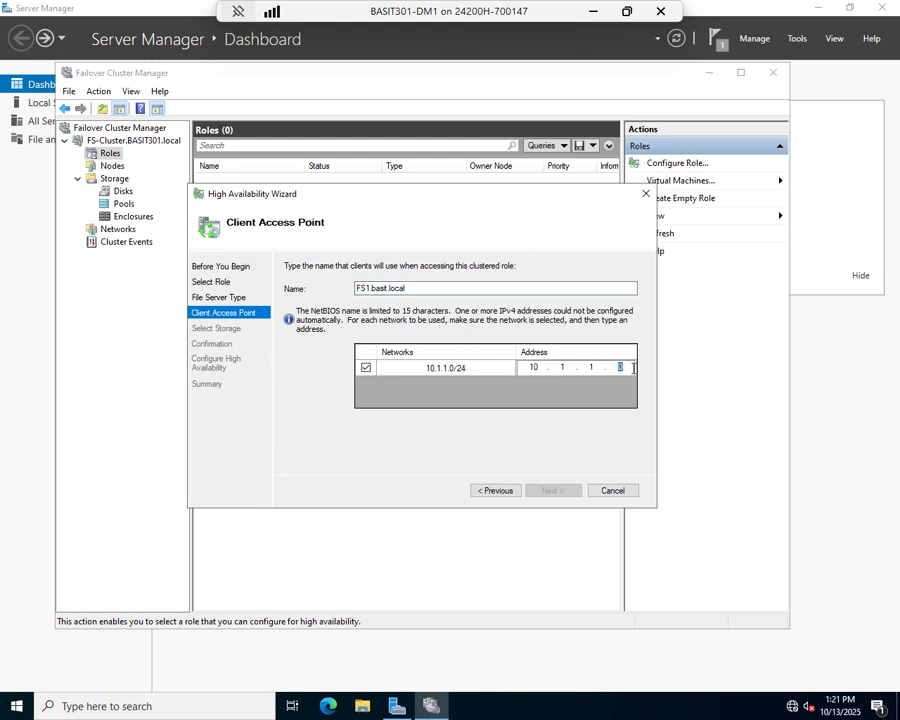
pyautogui.write('101')
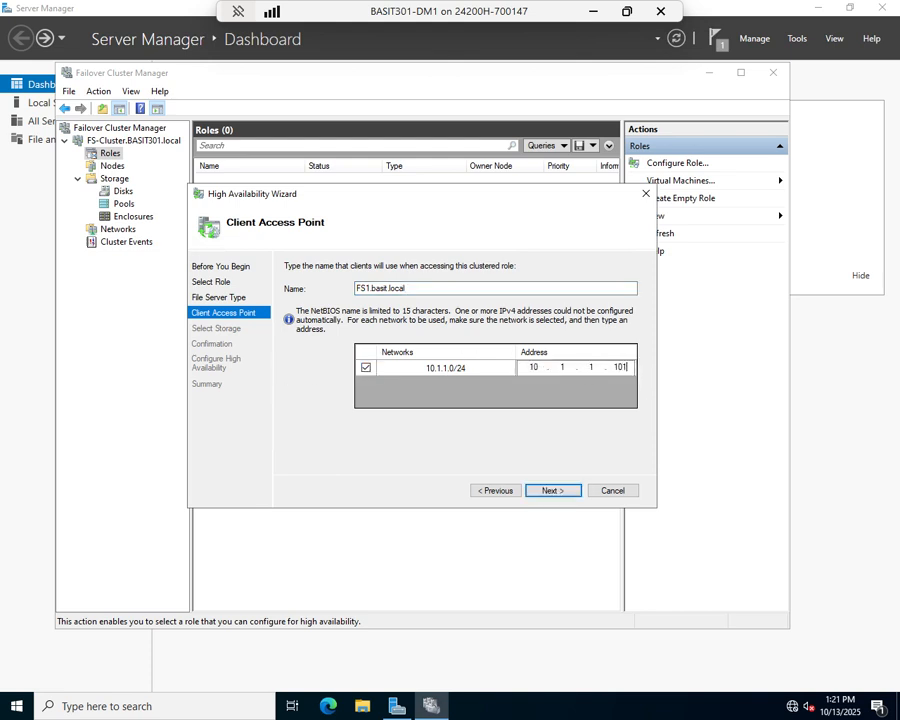
pyautogui.click(555, 491)
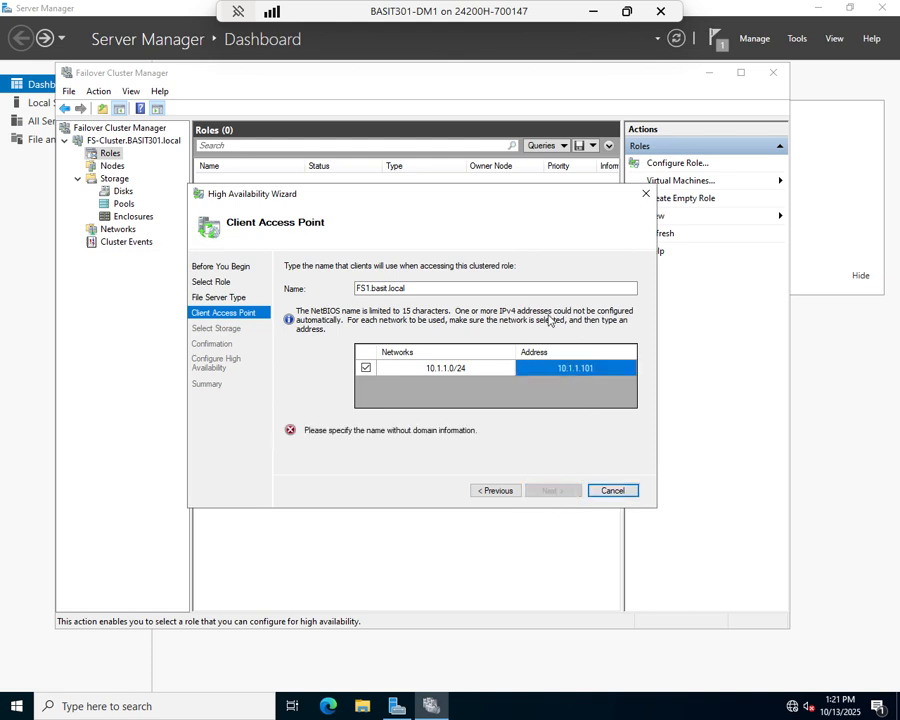
# Correct the client access name to FS1, then to FS2, and continue to storage selection
pyautogui.click(433, 288)
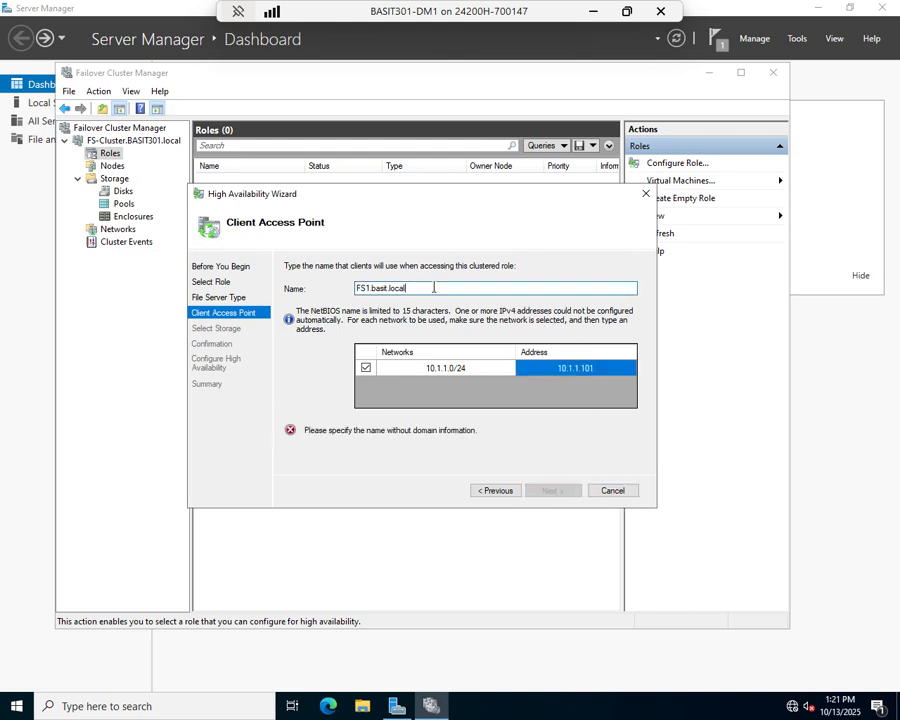
pyautogui.press('BackSpace')
pyautogui.press('BackSpace')
pyautogui.press('BackSpace')
pyautogui.press('BackSpace')
pyautogui.press('BackSpace')
pyautogui.press('BackSpace')
pyautogui.press('BackSpace')
pyautogui.press('BackSpace')
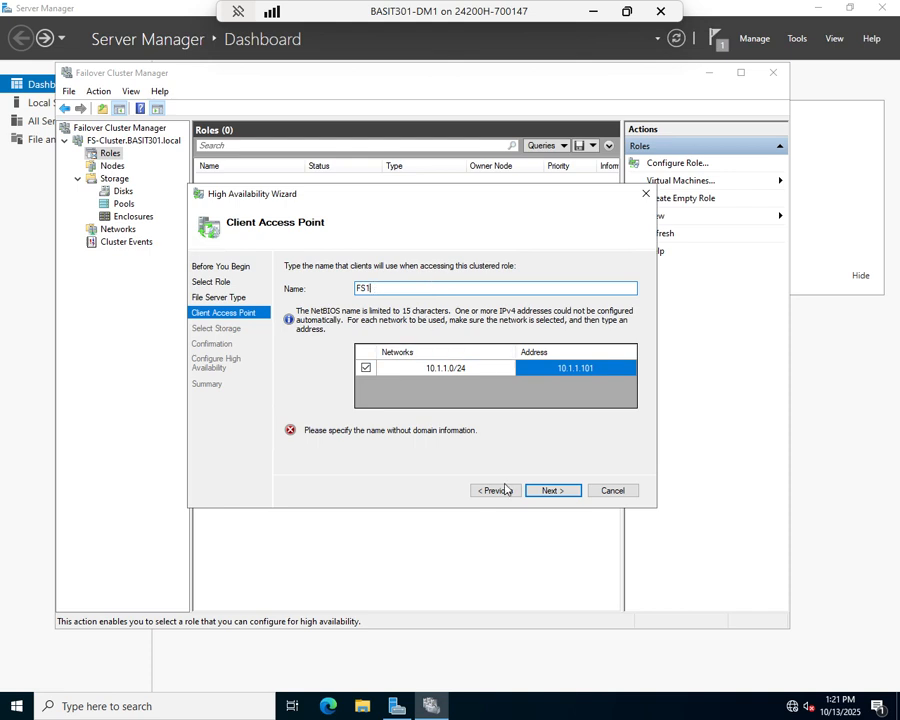
pyautogui.click(562, 490)
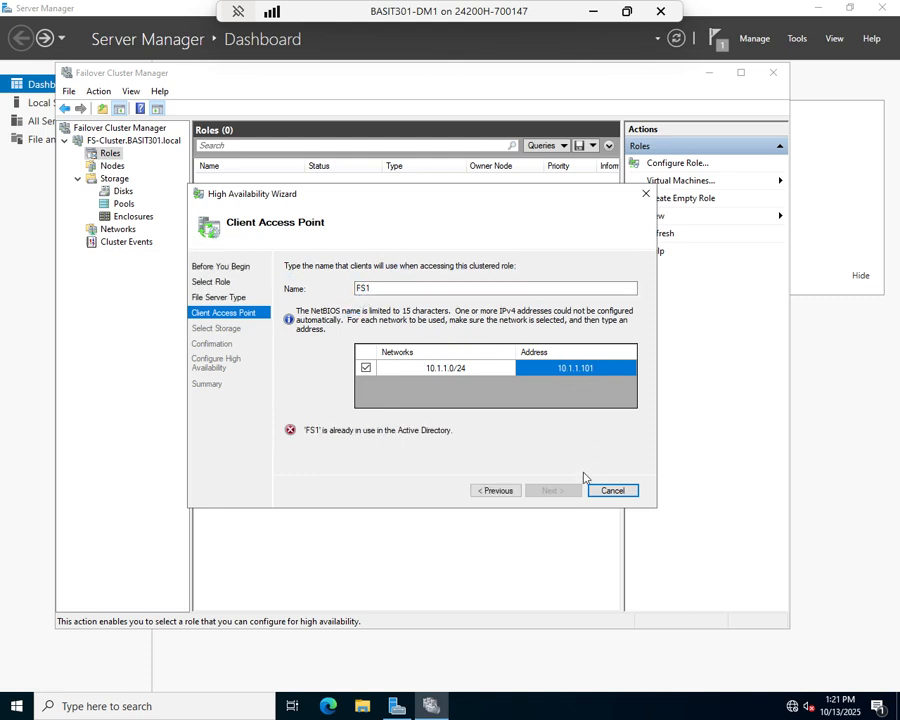
pyautogui.click(379, 288)
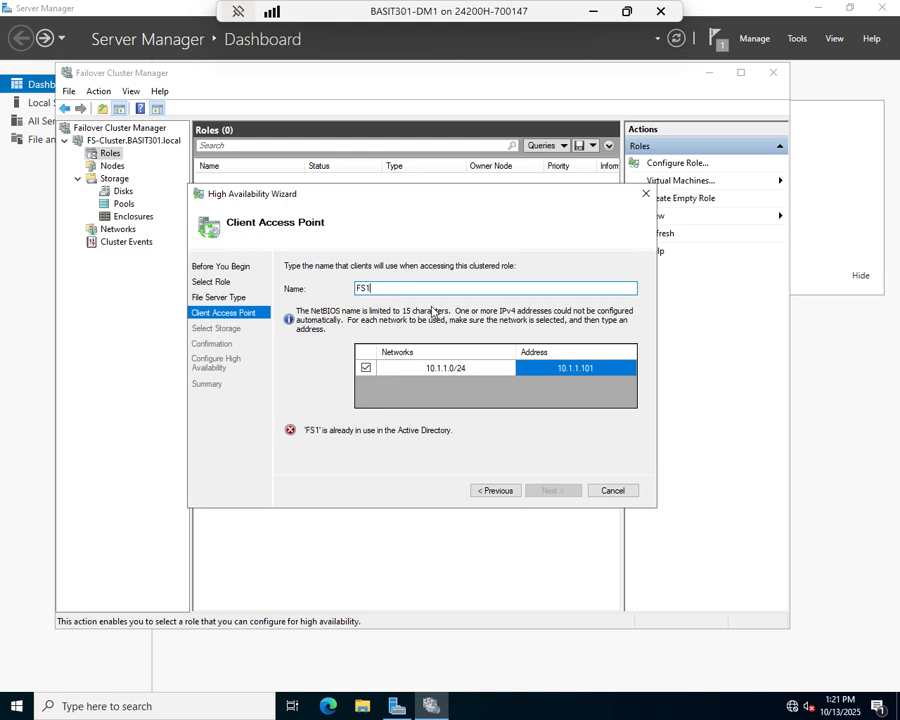
pyautogui.press('BackSpace')
pyautogui.write('2')
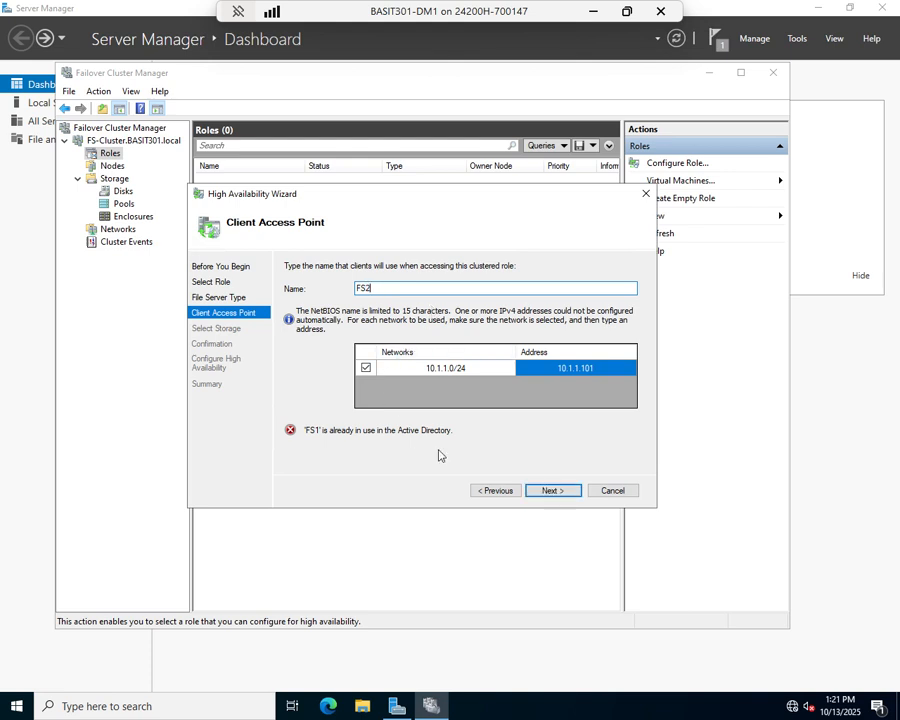
pyautogui.click(555, 489)
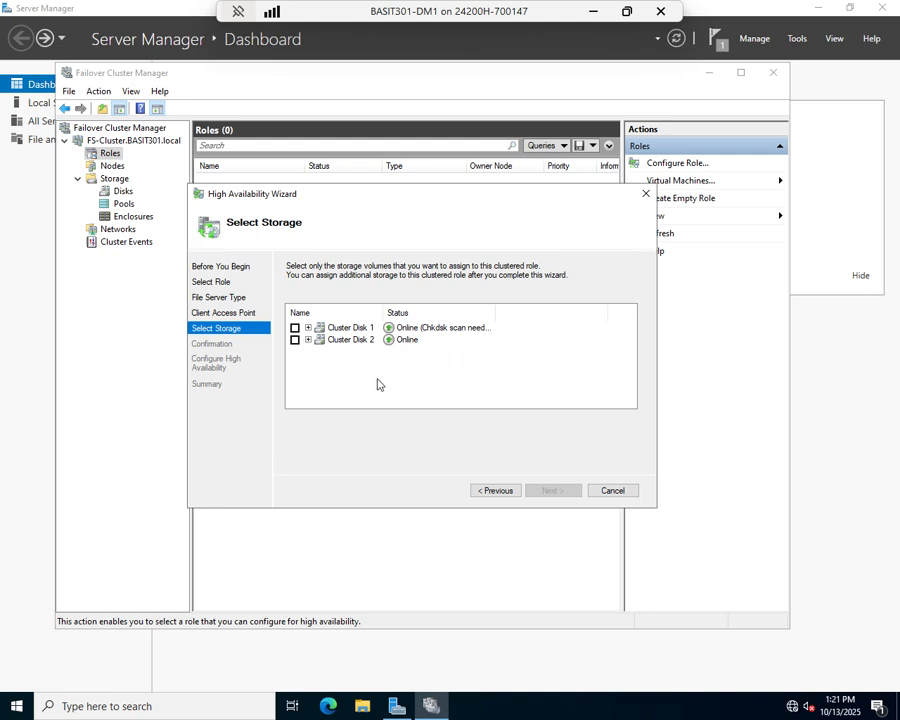
# Select Cluster Disk 2 as the file server's storage and continue to Confirmation
pyautogui.click(446, 334)
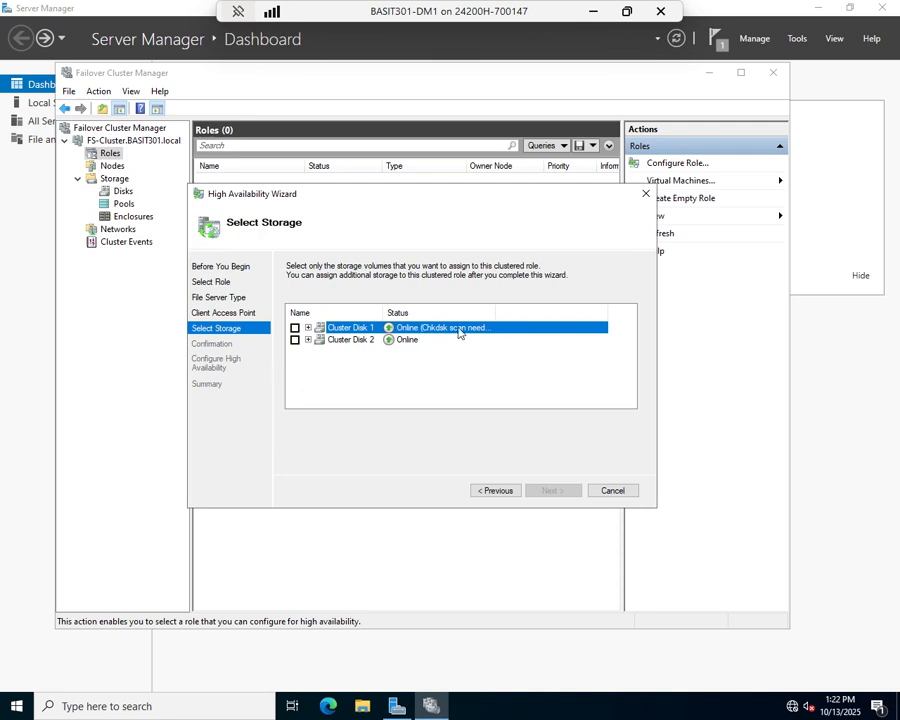
pyautogui.click(294, 340)
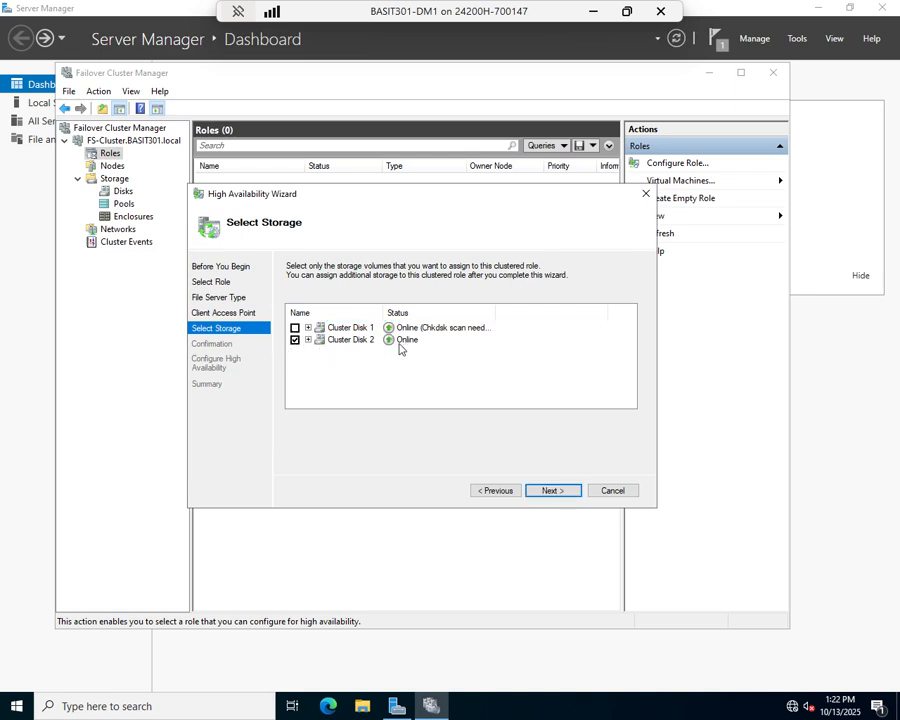
pyautogui.click(556, 492)
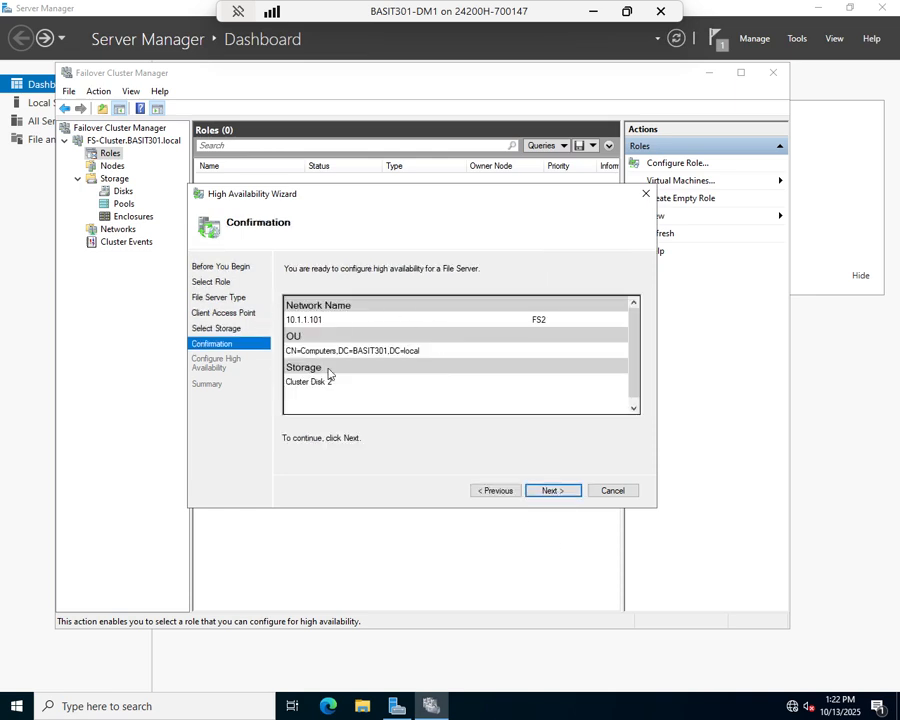
# Confirm the FS2 file server role settings and finish the High Availability Wizard
pyautogui.click(553, 490)
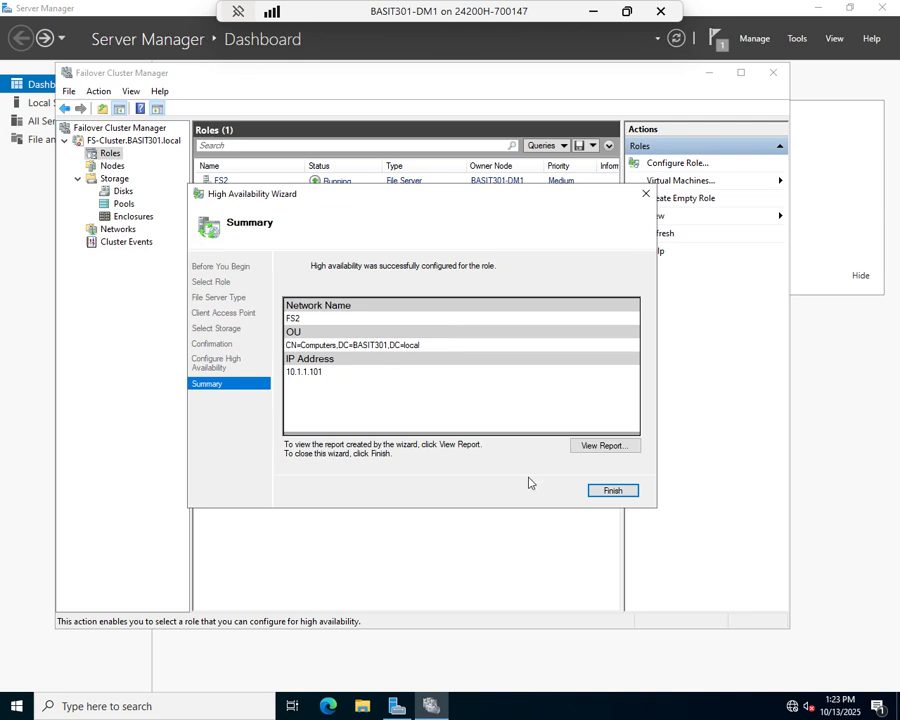
pyautogui.click(611, 493)
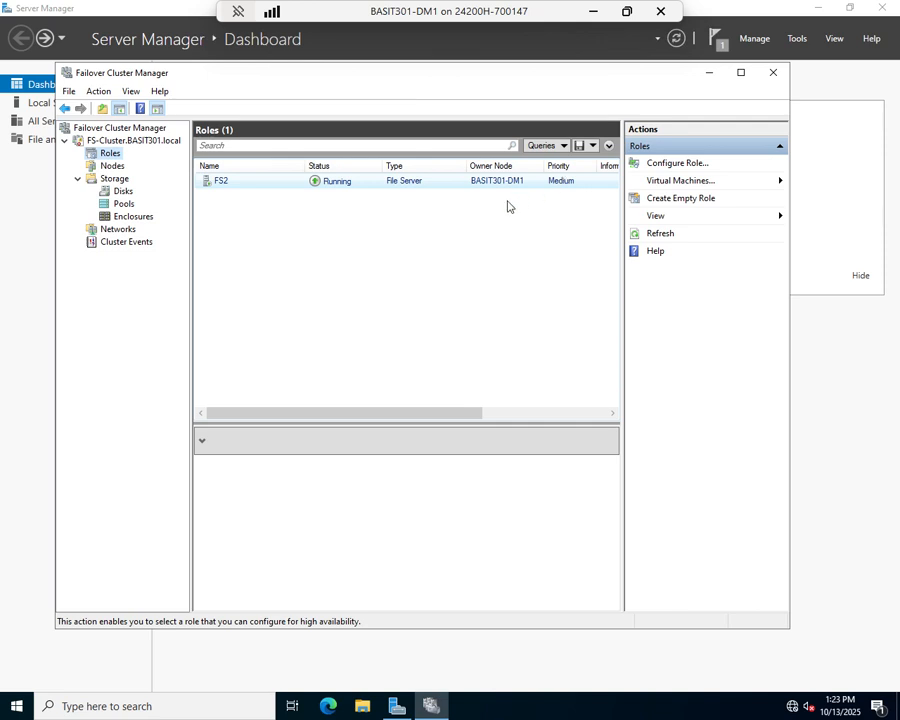
# Choose Add File Share from the FS2 role's context menu
pyautogui.rightClick(239, 188)
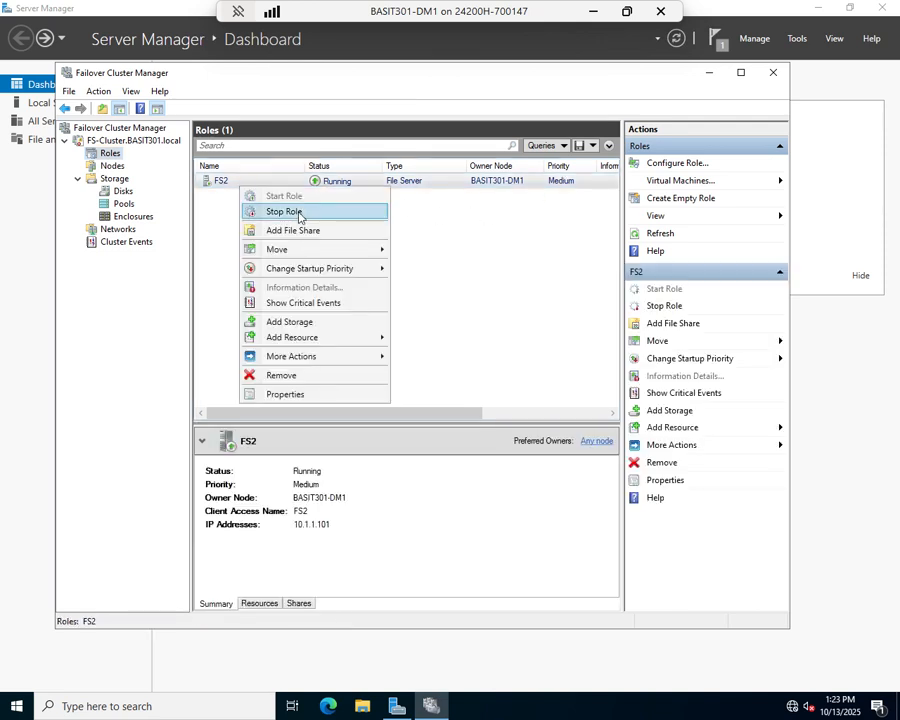
pyautogui.moveTo(296, 253)
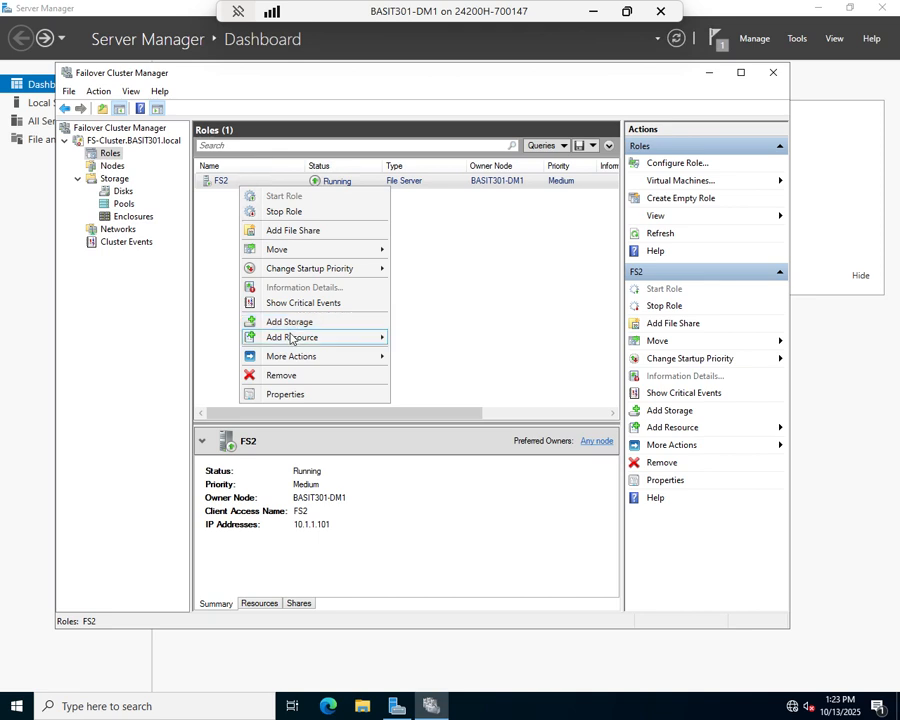
pyautogui.moveTo(290, 362)
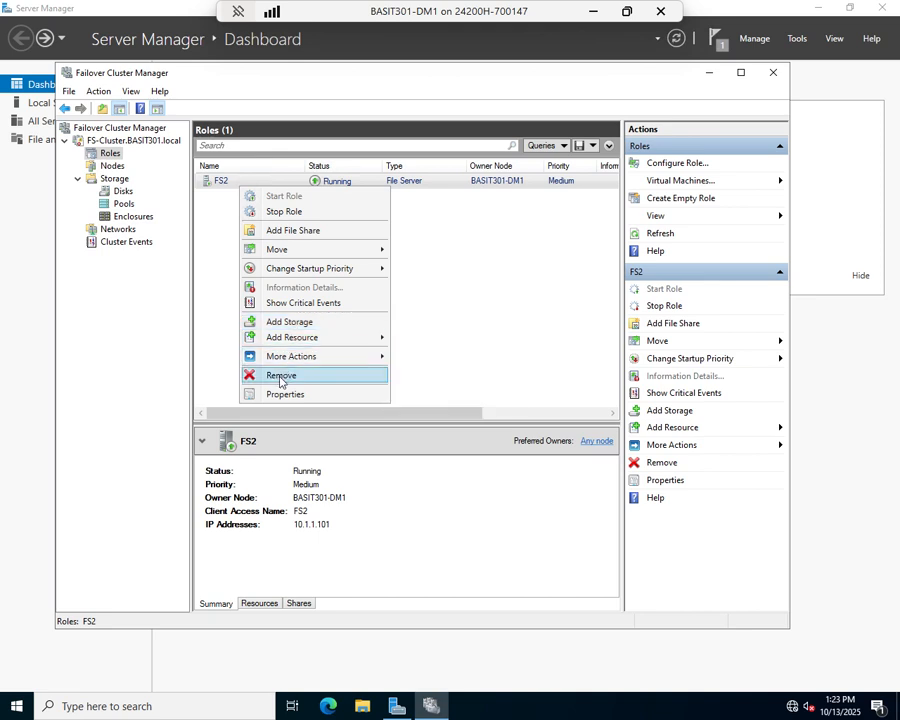
pyautogui.click(307, 236)
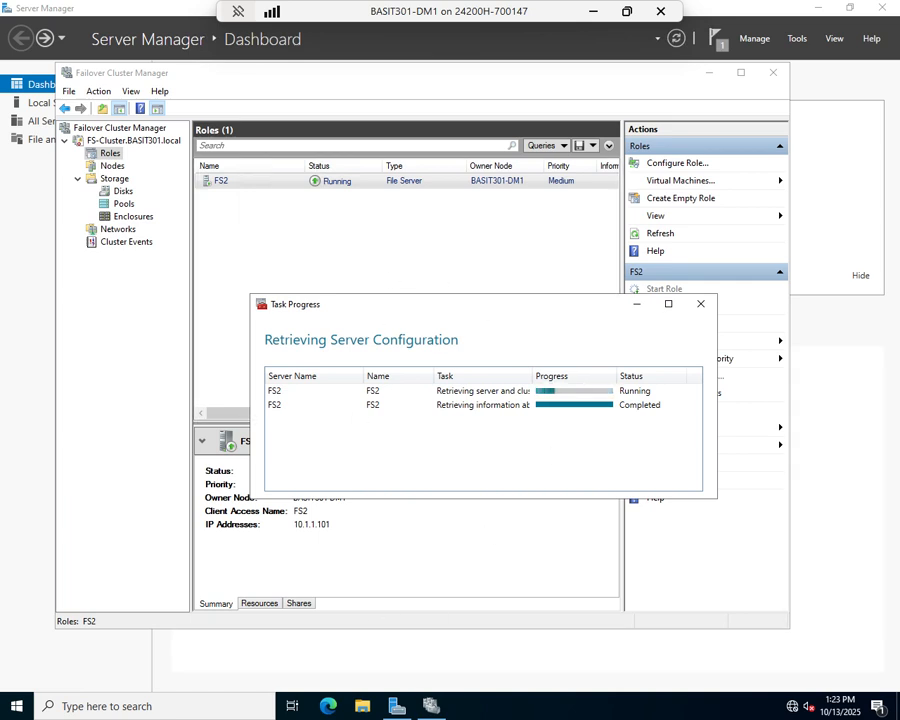
# Open a console connection to the BASIT301-DC virtual machine from Hyper-V Manager
pyautogui.click(591, 13)
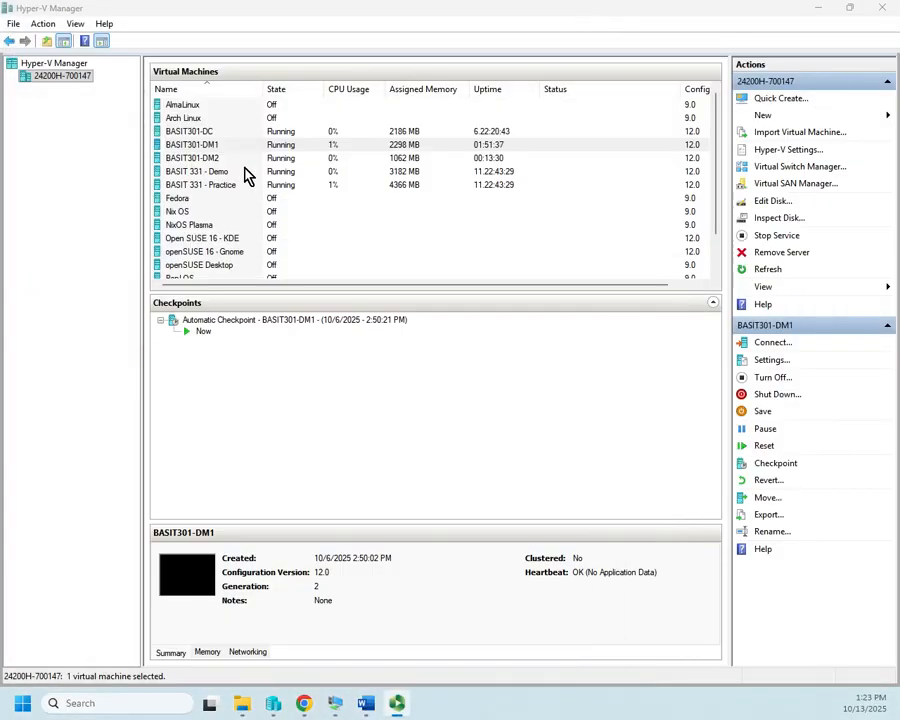
pyautogui.doubleClick(195, 133)
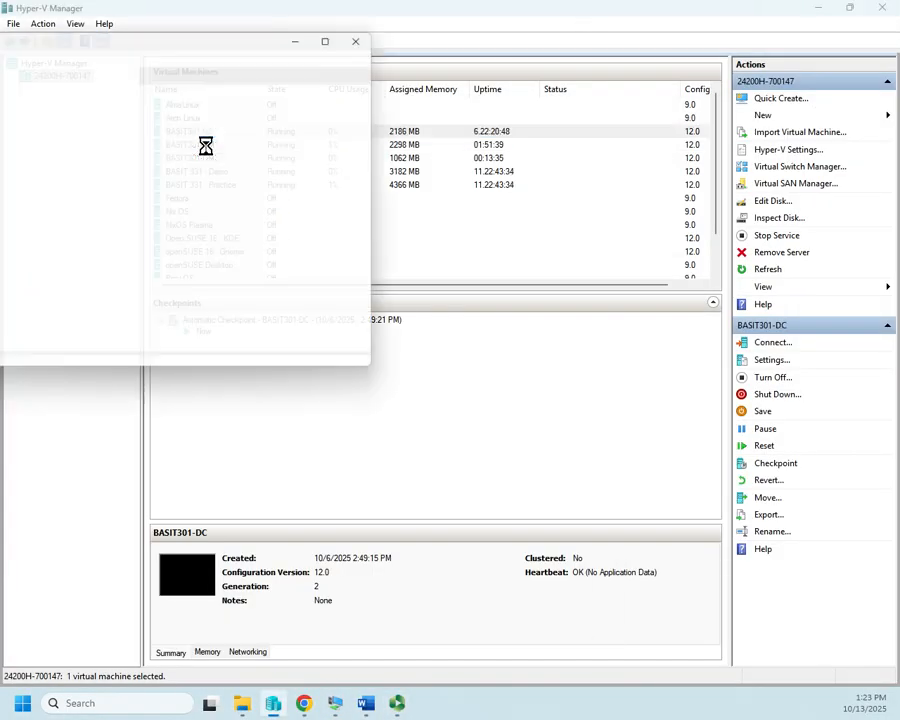
pyautogui.click(202, 262)
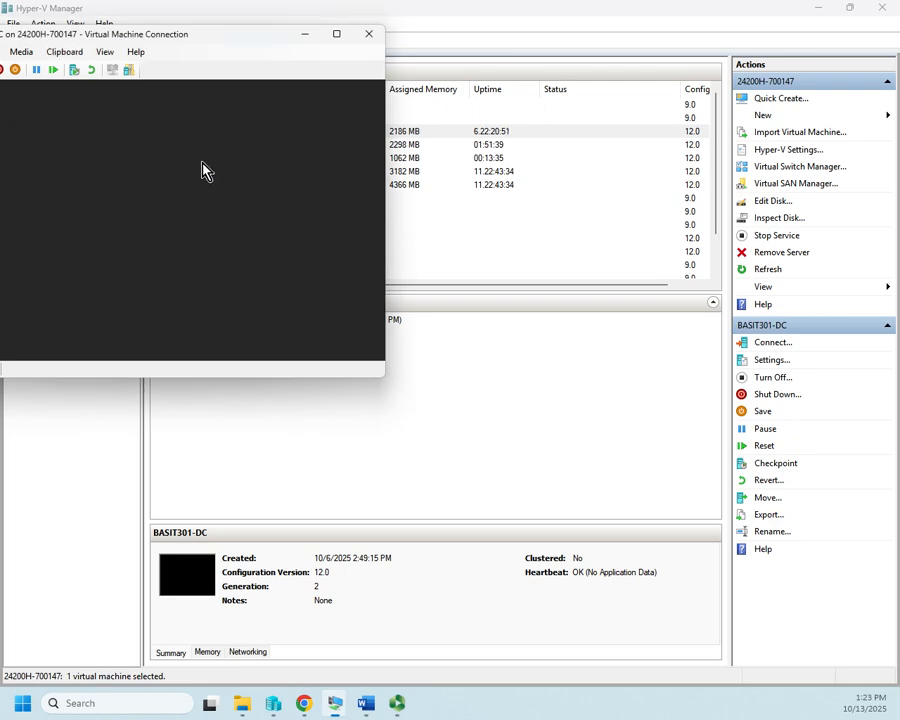
pyautogui.moveTo(176, 36); pyautogui.dragTo(390, 16)
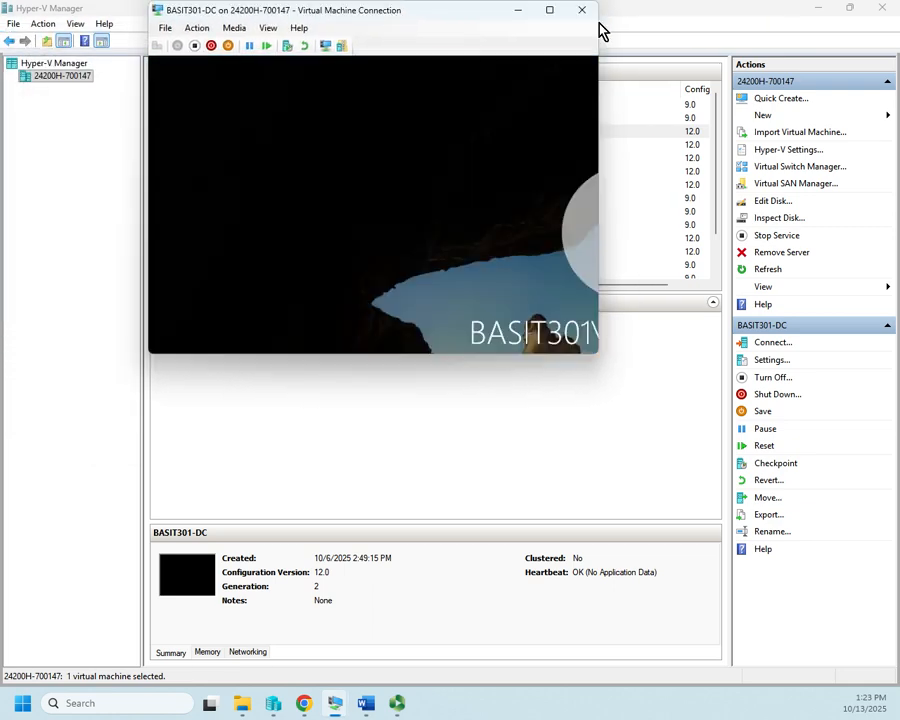
pyautogui.click(551, 11)
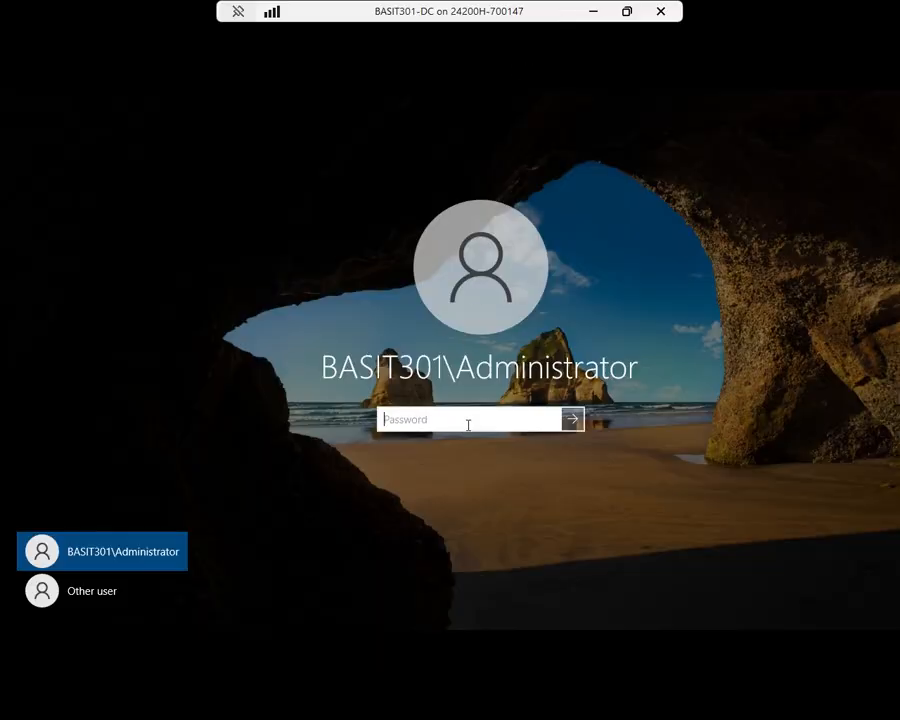
# Sign in to BASIT301-DC with the account password and maximize its console window
pyautogui.write('P')
pyautogui.press('Return')
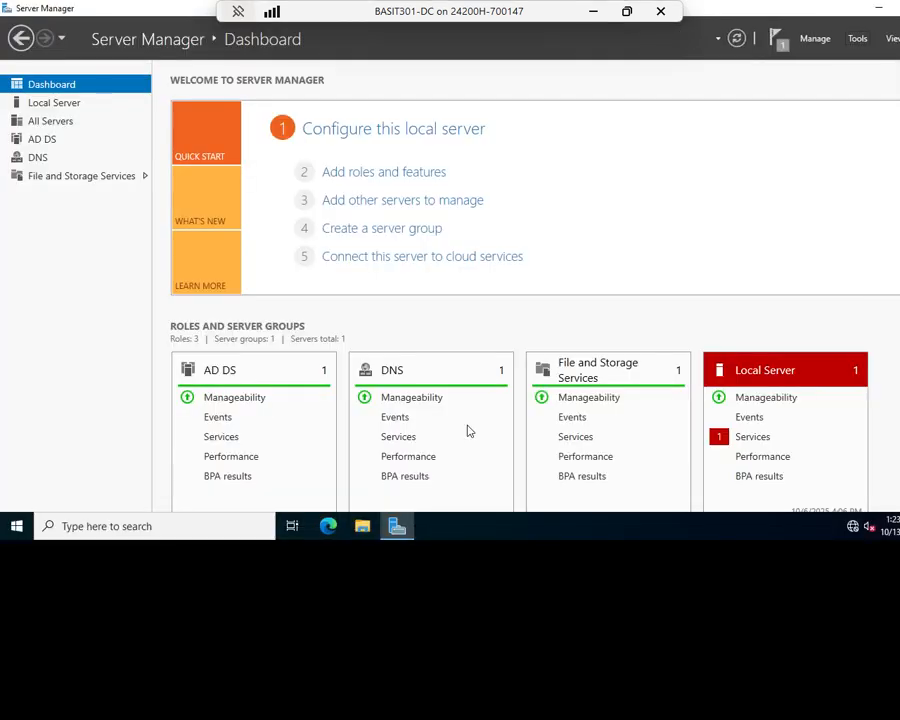
pyautogui.click(627, 11)
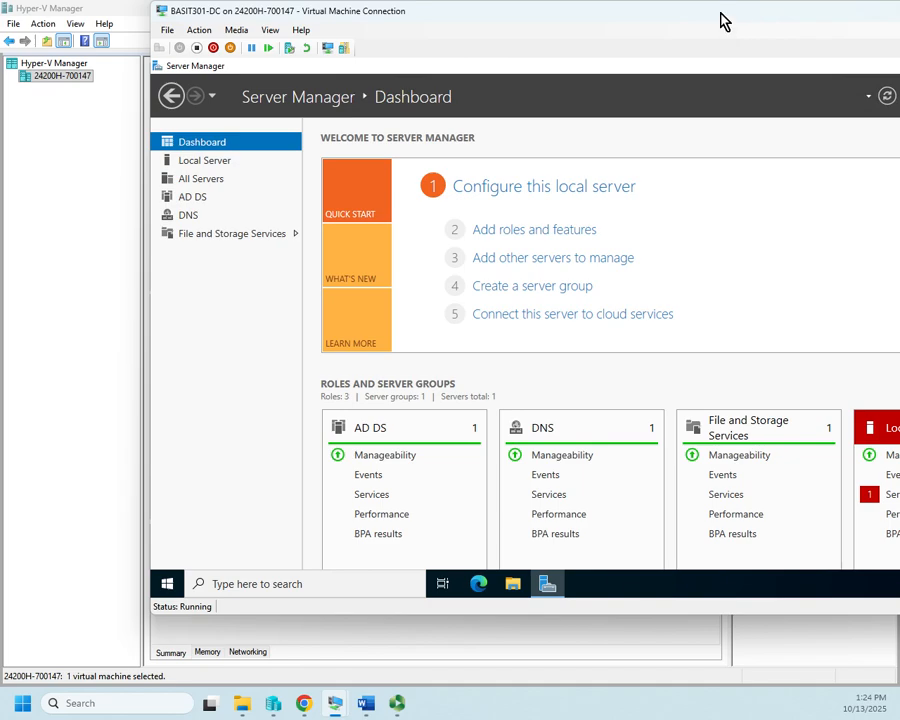
pyautogui.moveTo(721, 13); pyautogui.dragTo(592, 38)
pyautogui.moveTo(747, 34); pyautogui.dragTo(579, 38)
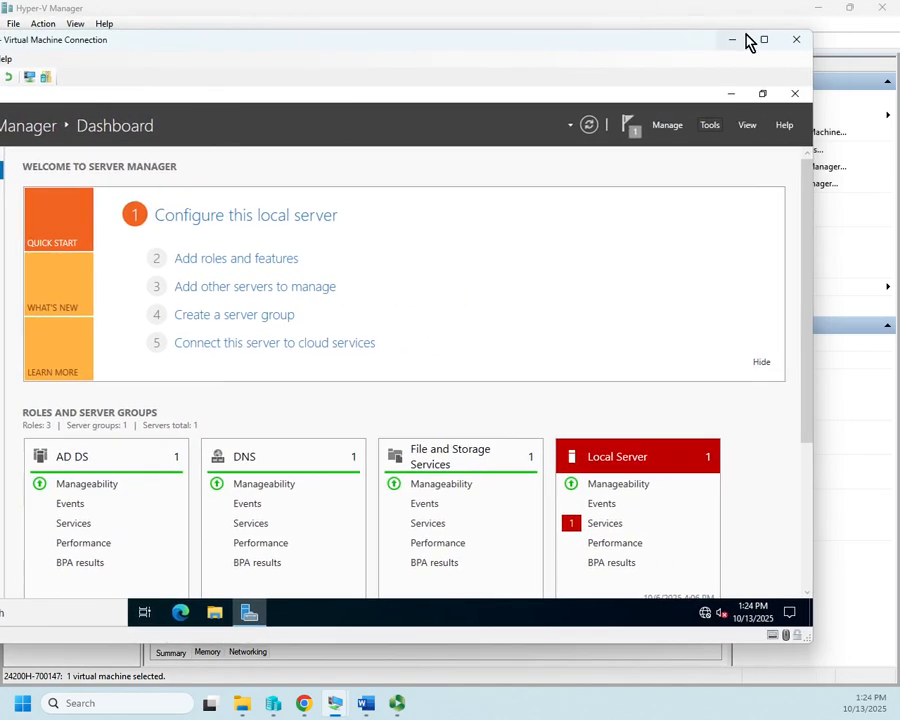
pyautogui.click(764, 40)
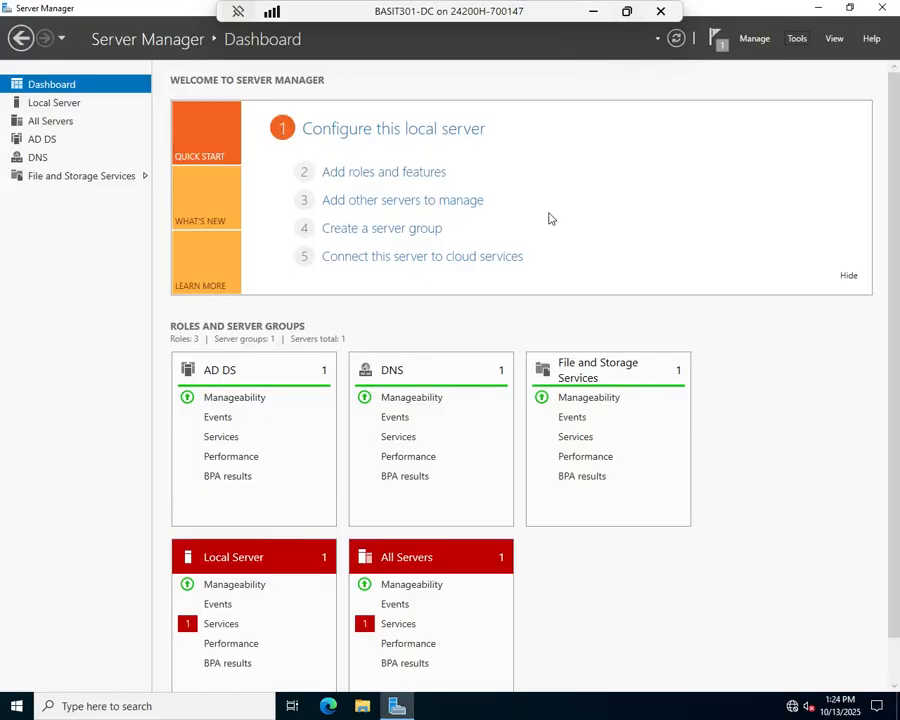
# Open Active Directory Users and Computers to the BASIT301.local Computers container
pyautogui.click(796, 38)
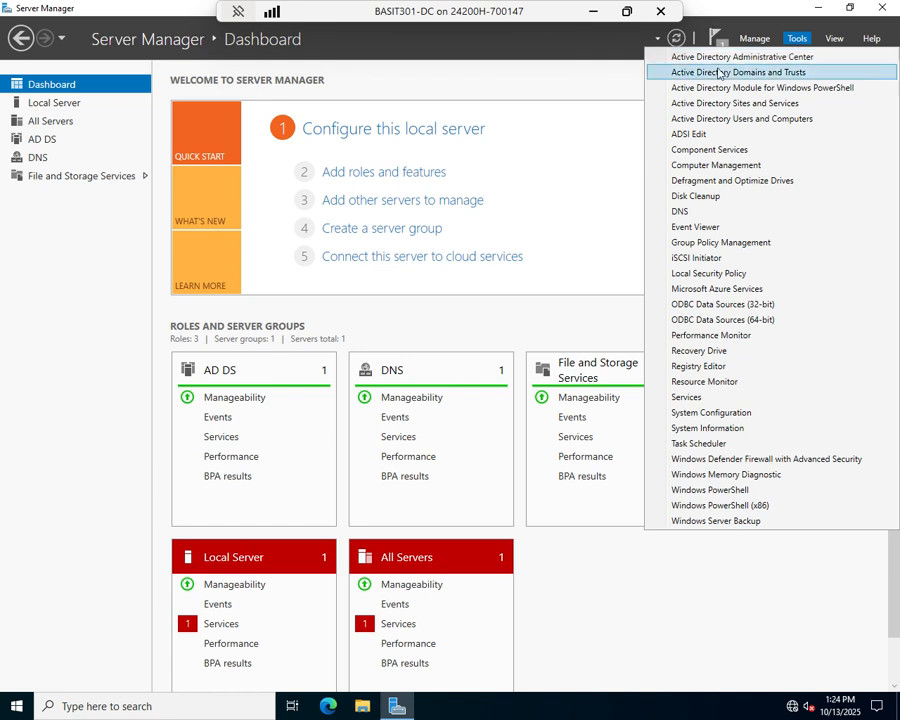
pyautogui.click(712, 119)
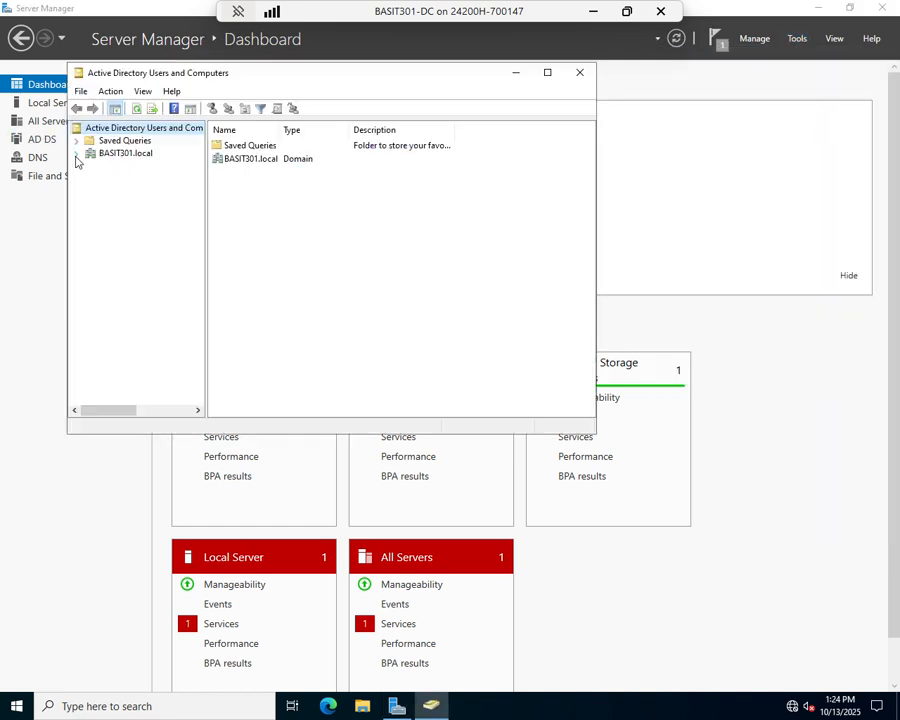
pyautogui.click(76, 155)
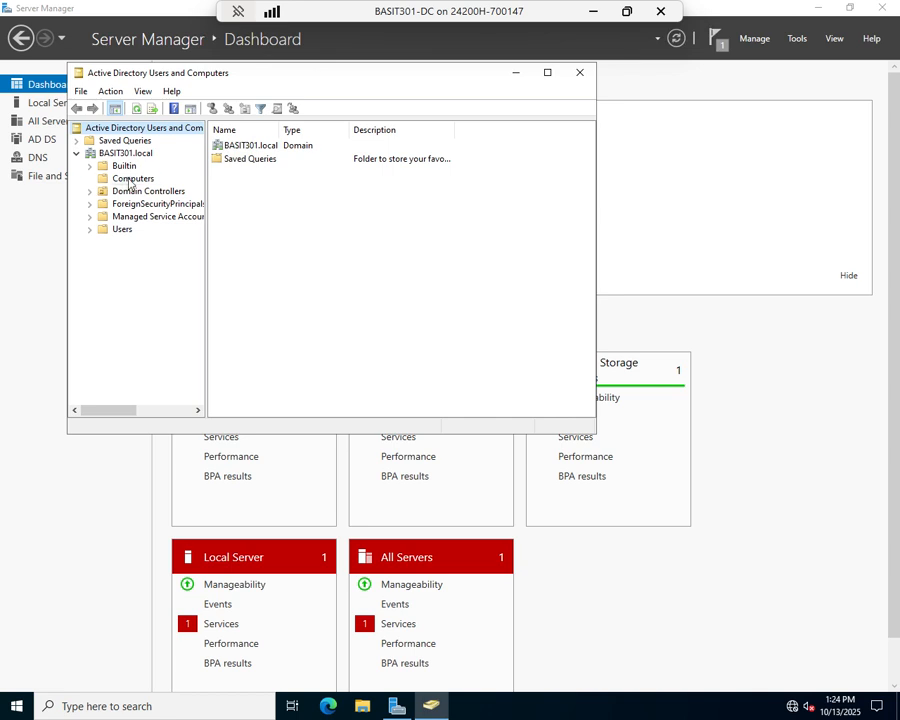
pyautogui.click(110, 178)
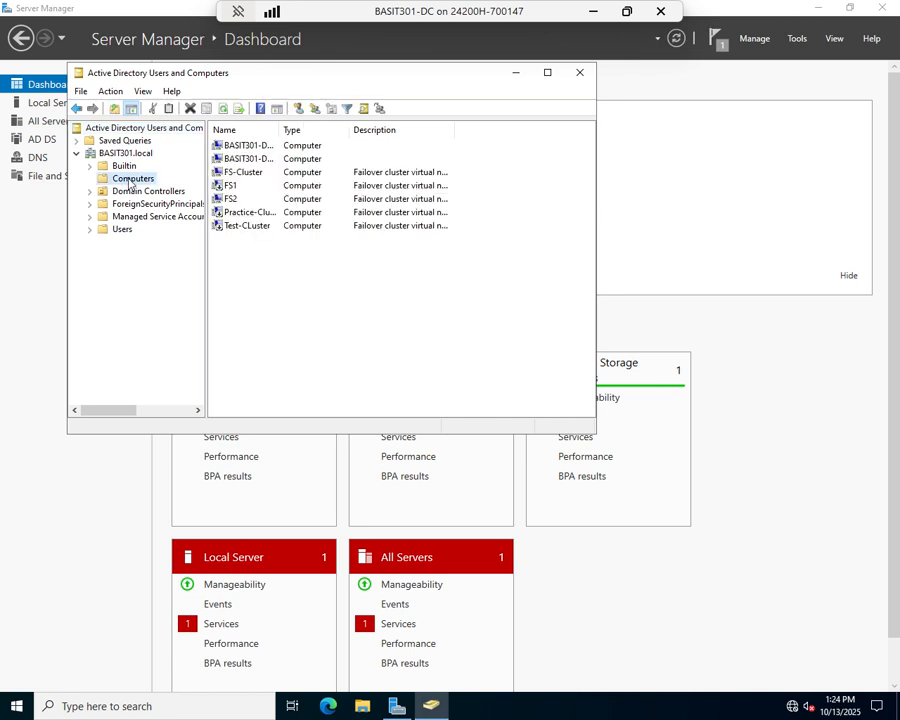
# Review the FS1, Practice-Cluster, Test-CLuster, FS-Cluster and FS2 computer accounts
pyautogui.click(225, 186)
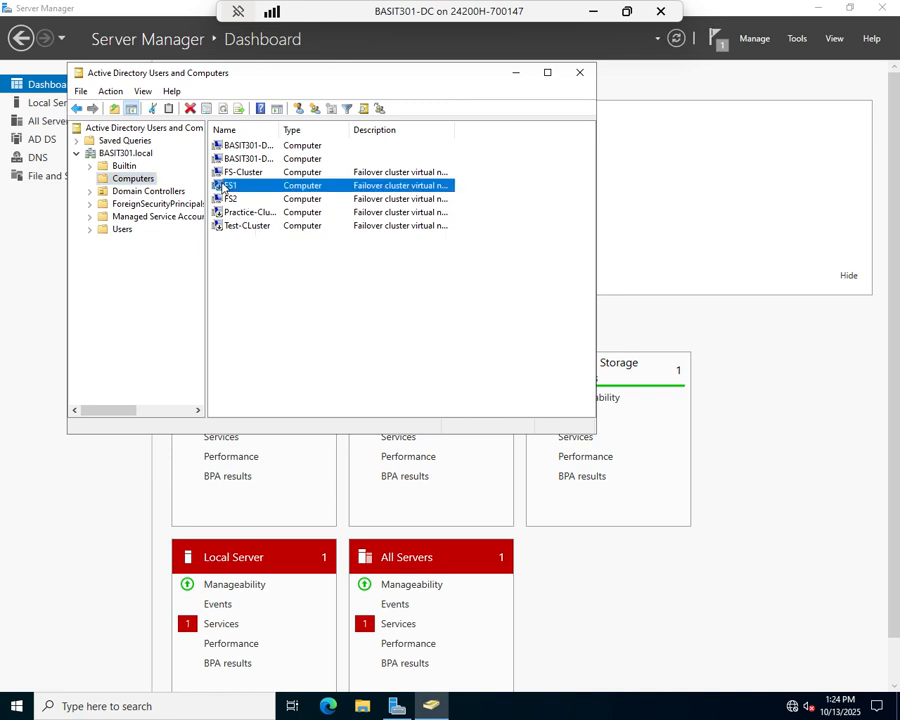
pyautogui.click(222, 212)
pyautogui.click(222, 226)
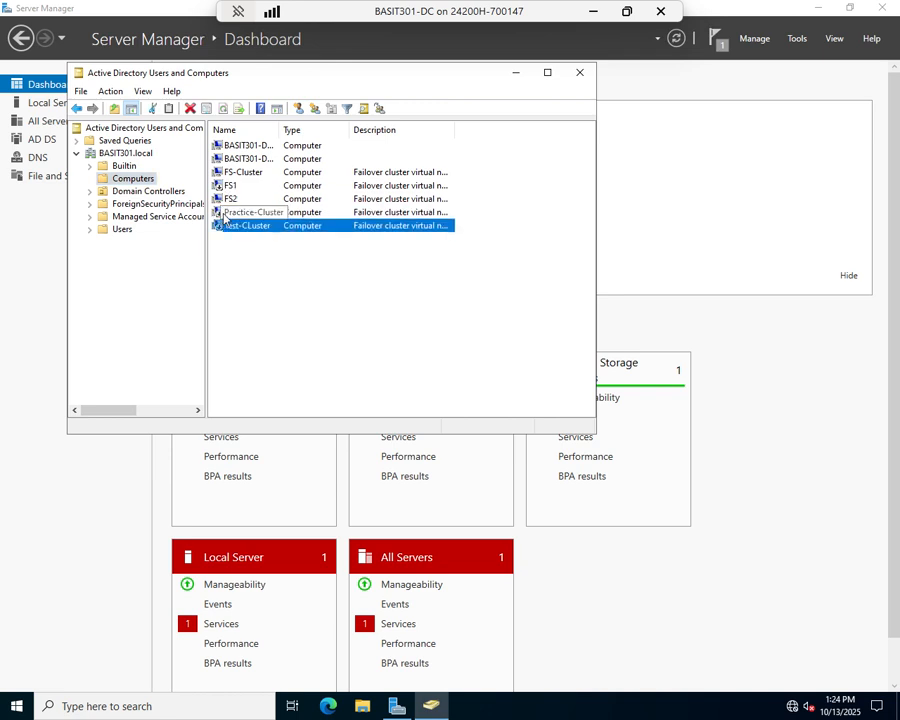
pyautogui.click(220, 212)
pyautogui.click(234, 172)
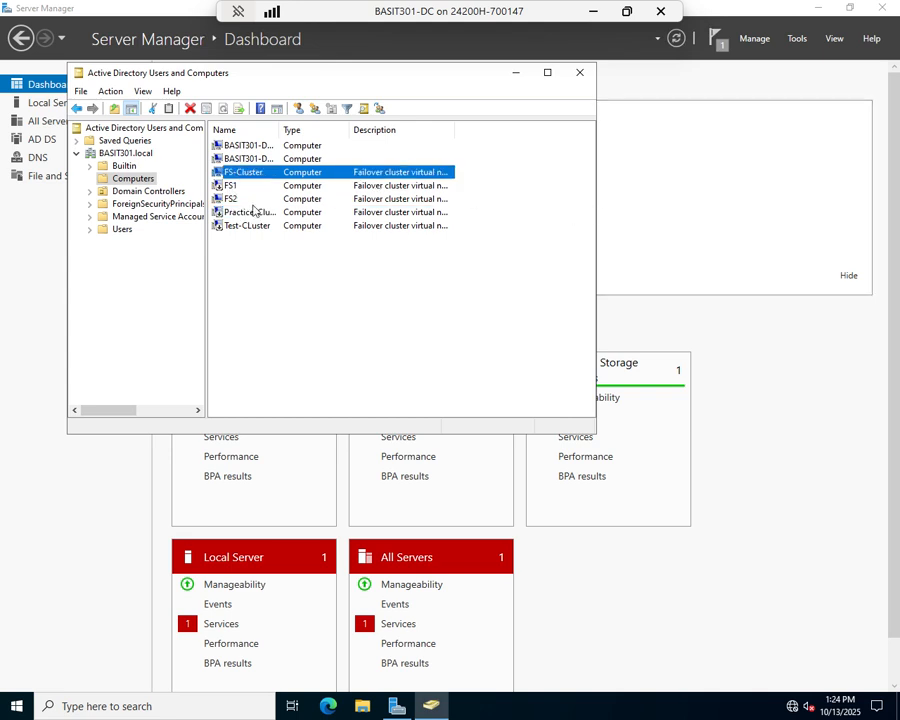
pyautogui.click(229, 200)
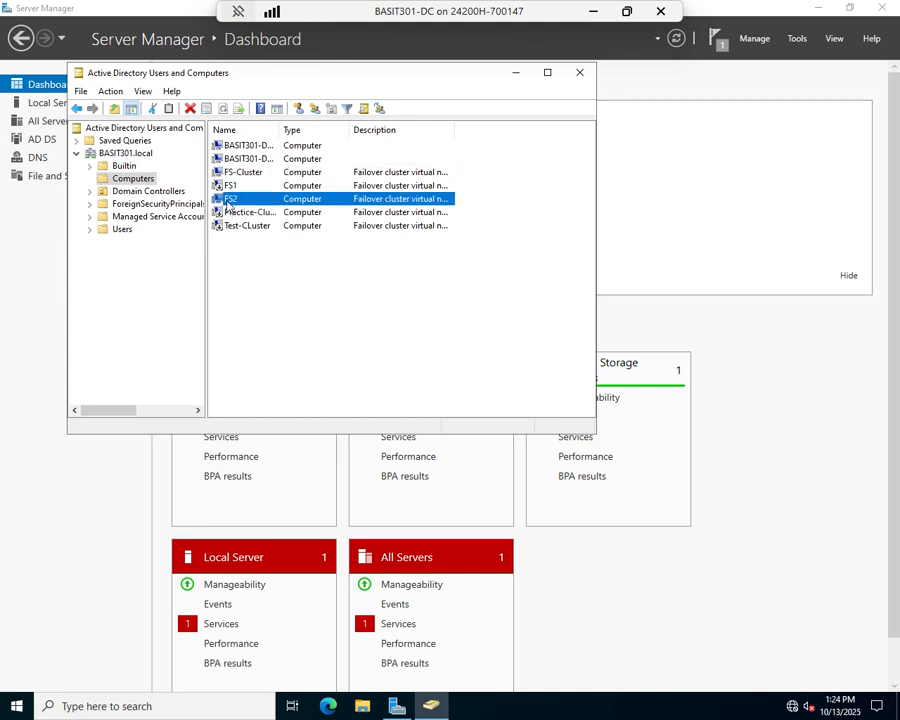
# Delete the FS1, Practice-Cluster and Test-CLuster computer accounts and close the console
pyautogui.rightClick(225, 187)
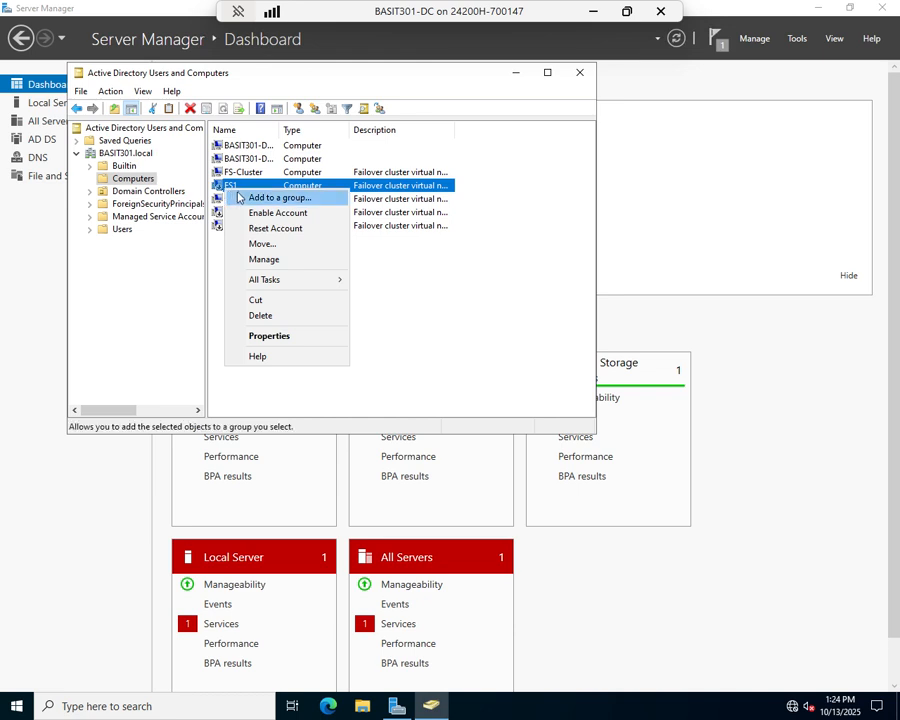
pyautogui.click(261, 314)
pyautogui.click(499, 401)
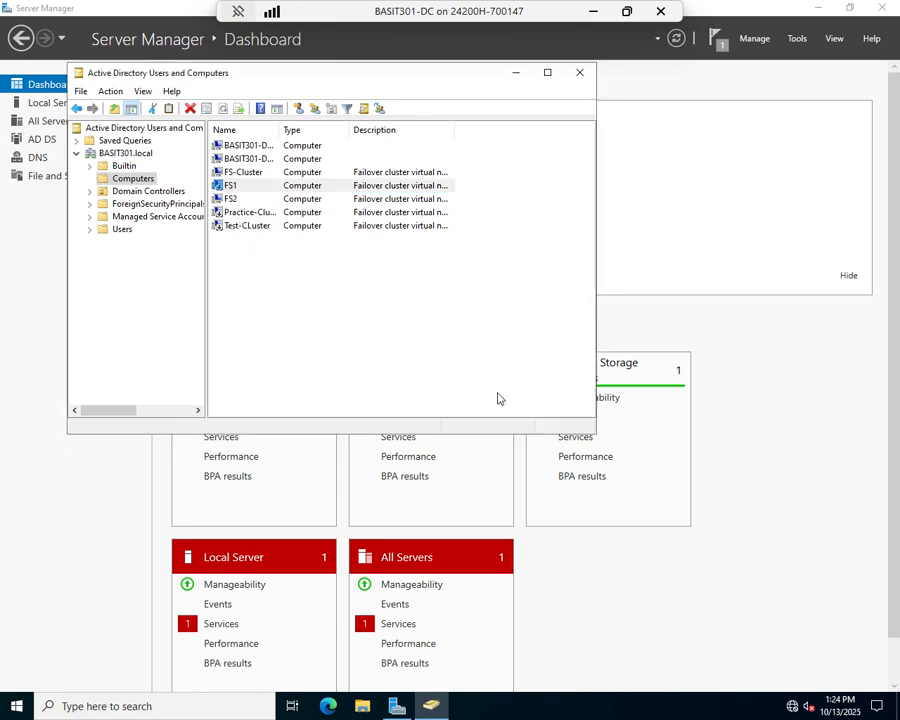
pyautogui.rightClick(227, 204)
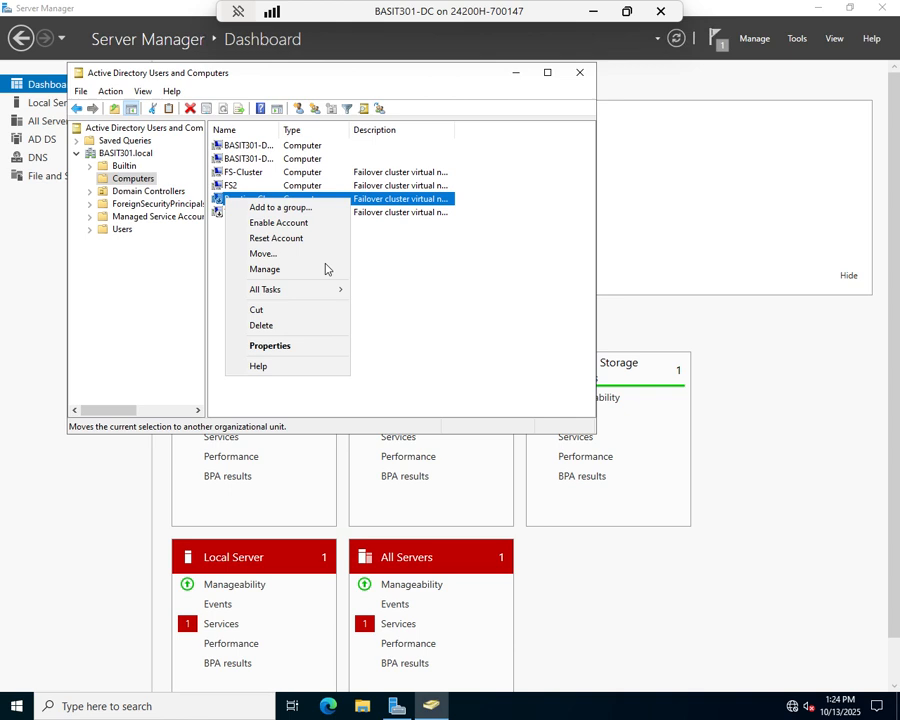
pyautogui.click(268, 322)
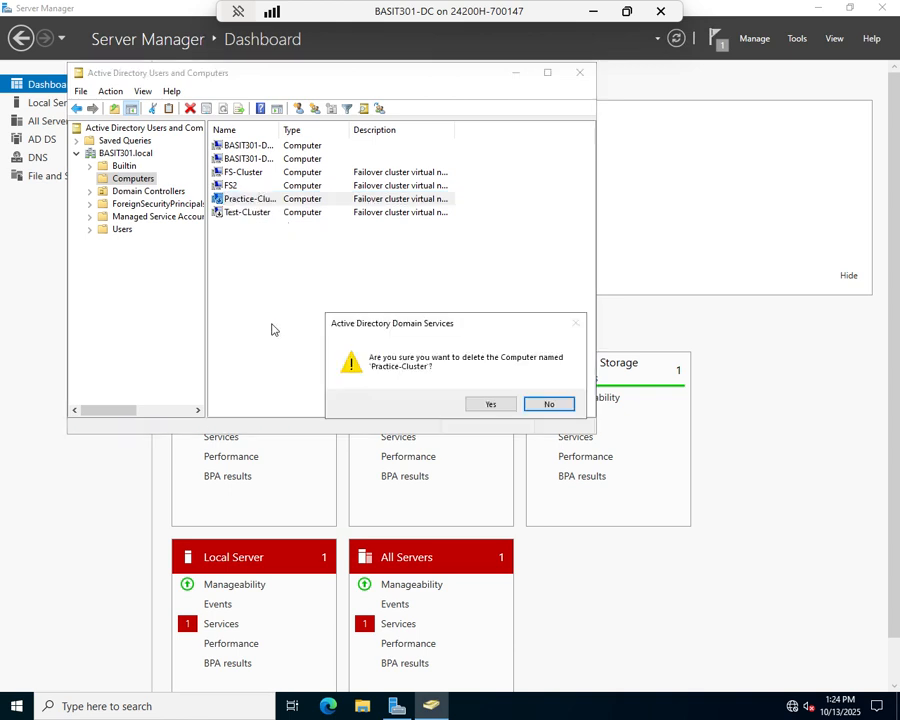
pyautogui.click(490, 405)
pyautogui.rightClick(249, 202)
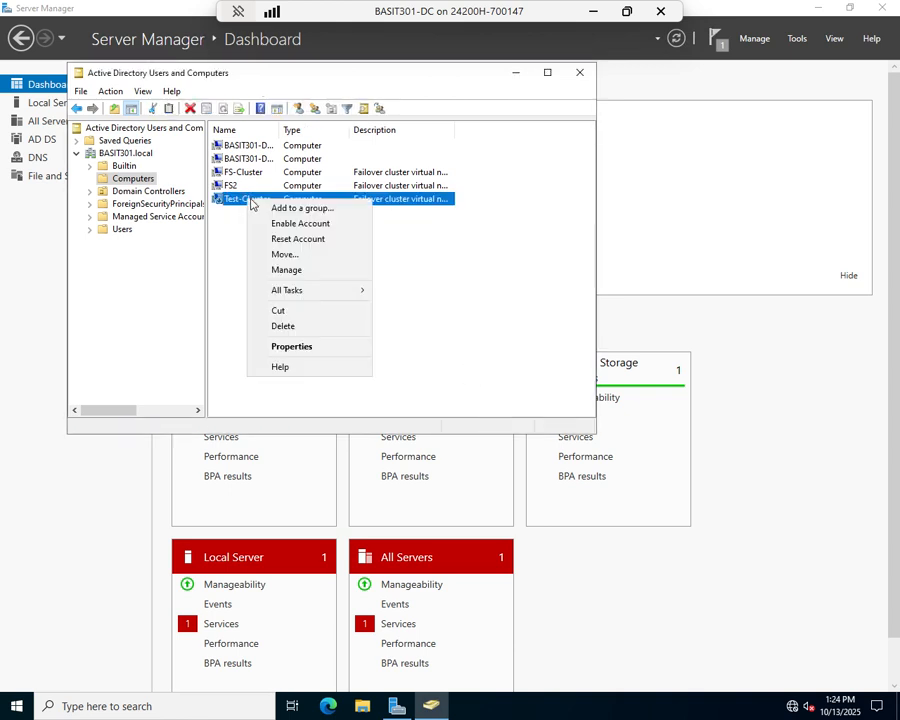
pyautogui.click(285, 326)
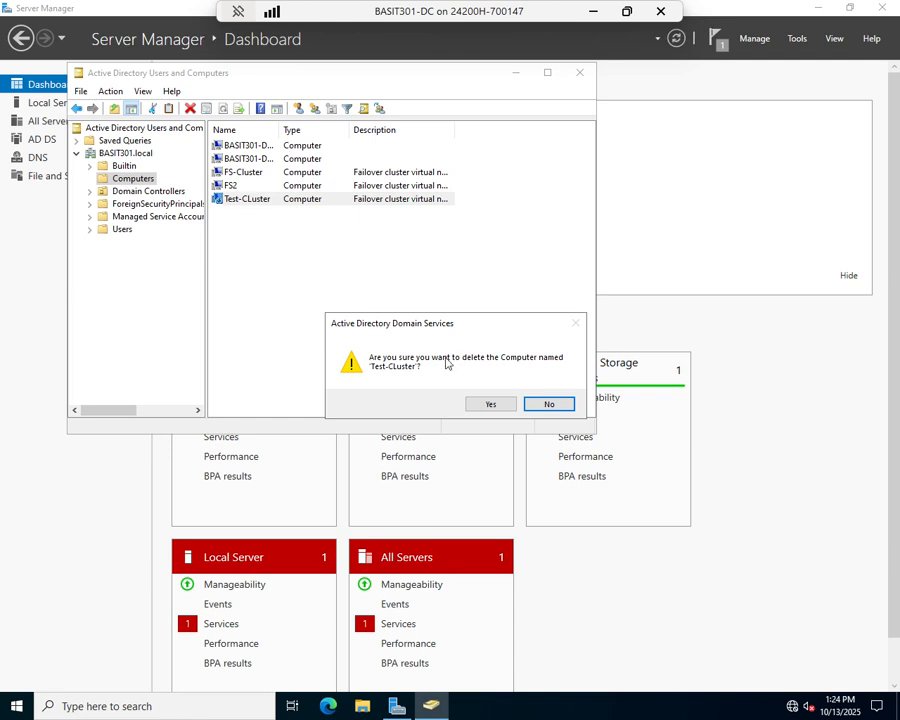
pyautogui.click(490, 404)
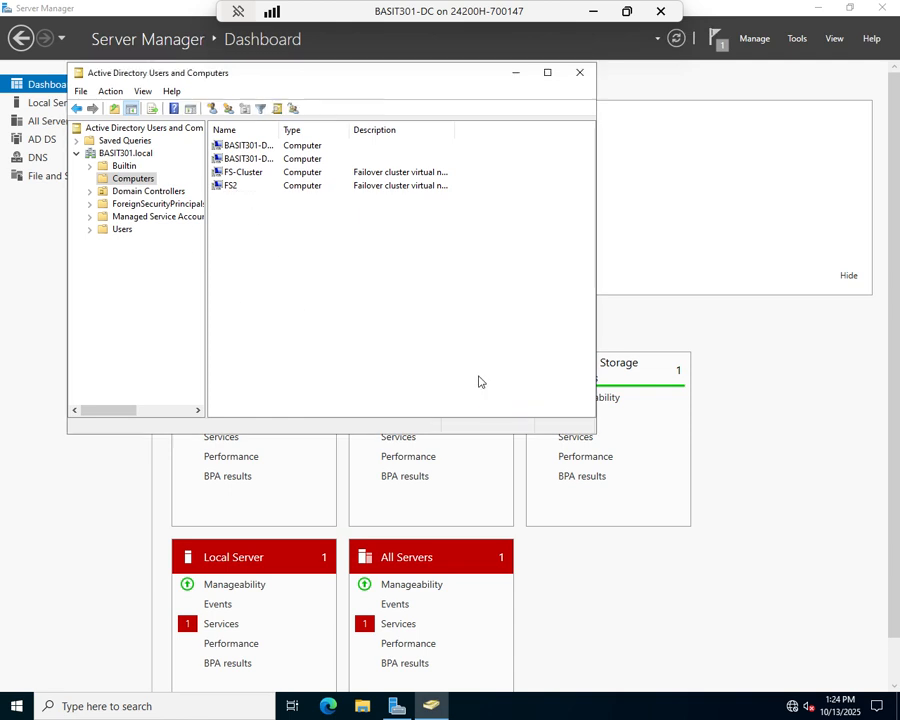
pyautogui.click(579, 74)
pyautogui.click(795, 38)
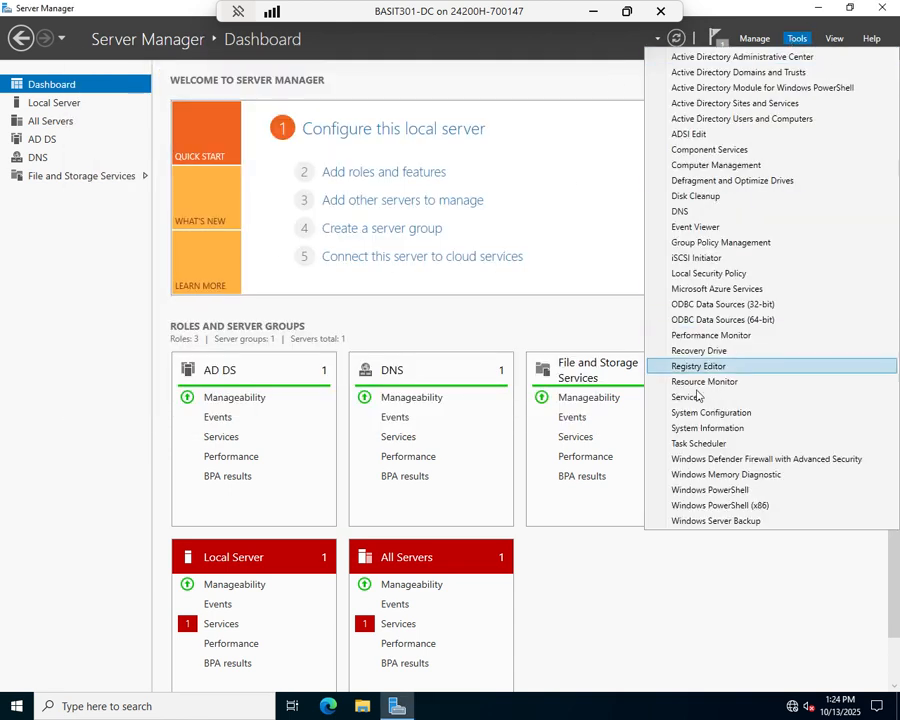
# Open DNS Manager to the BASIT301.local forward lookup zone
pyautogui.click(680, 212)
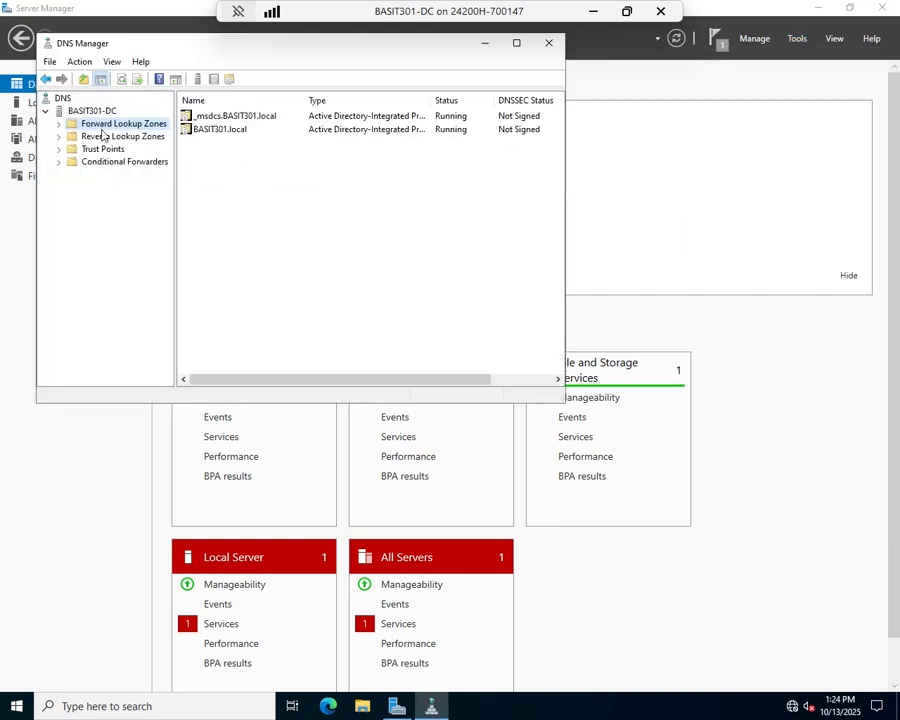
pyautogui.doubleClick(102, 124)
pyautogui.doubleClick(105, 149)
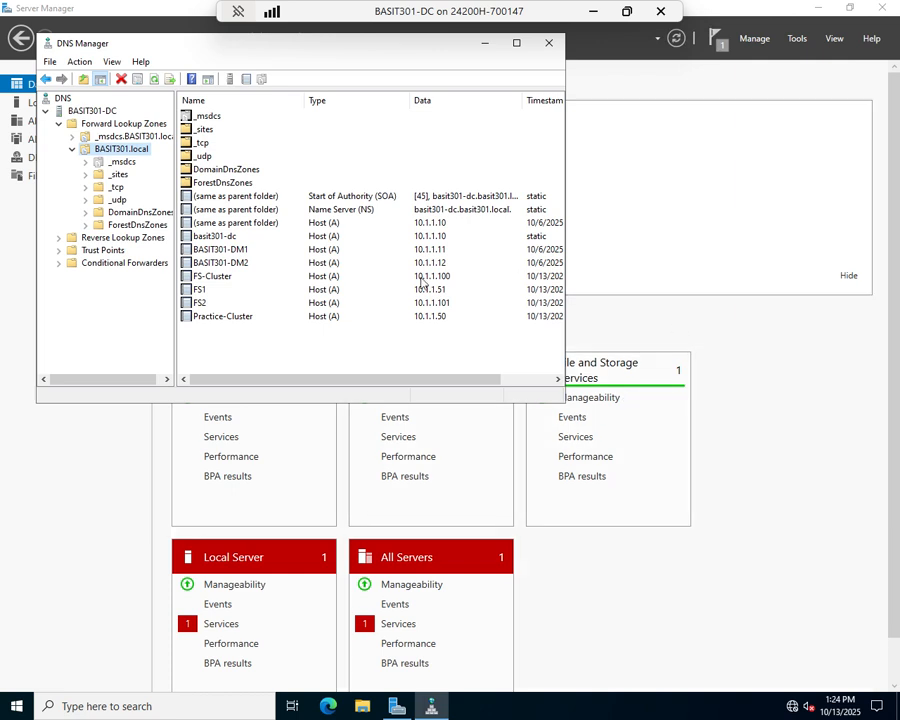
# Delete the Practice-Cluster and FS1 host records, then close DNS Manager
pyautogui.rightClick(239, 319)
pyautogui.click(270, 330)
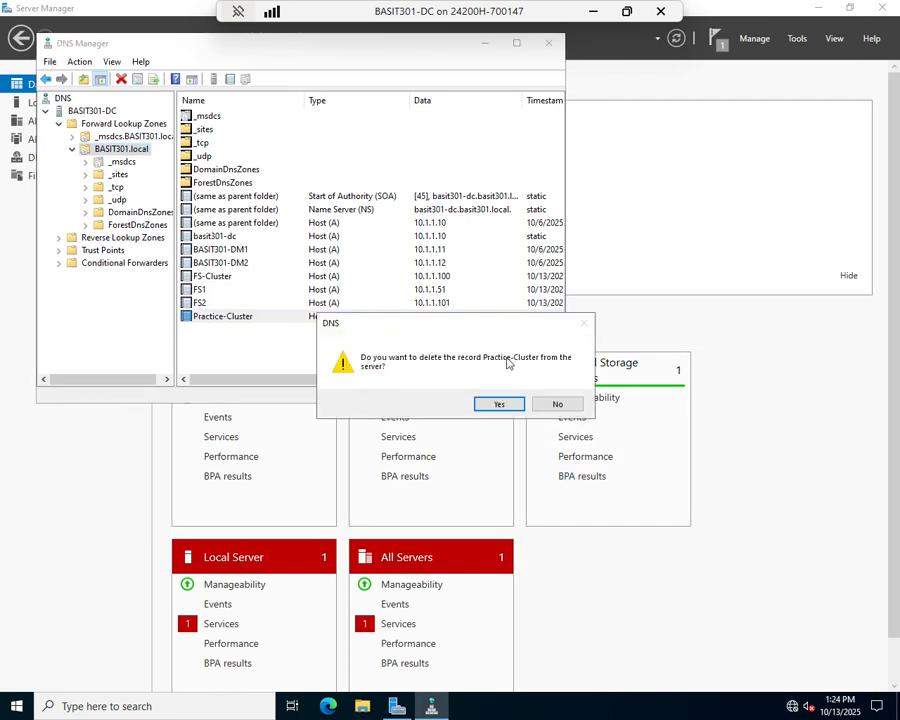
pyautogui.click(504, 402)
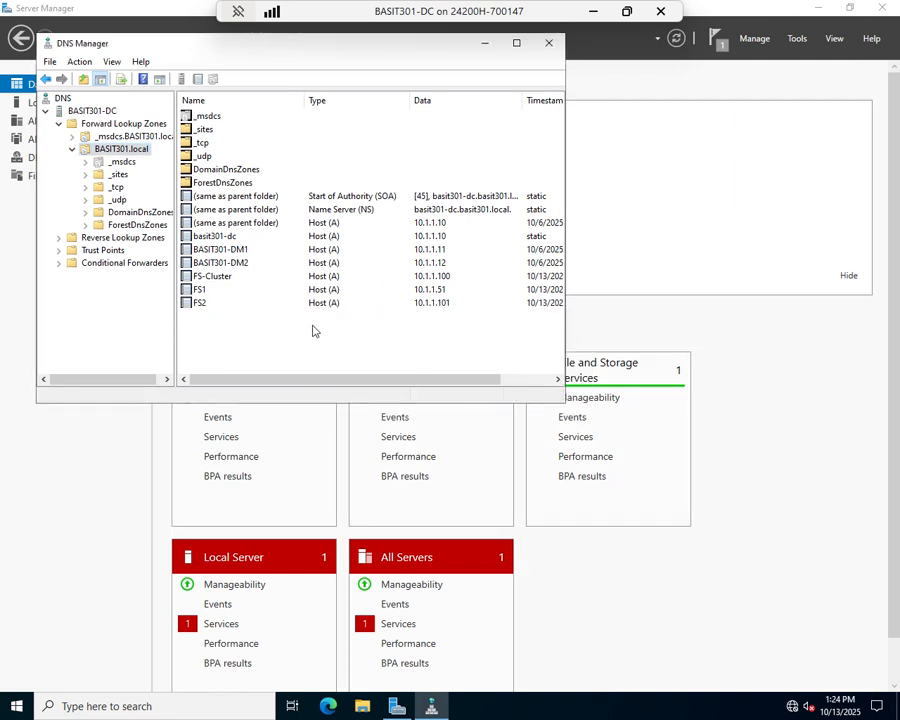
pyautogui.rightClick(199, 290)
pyautogui.click(203, 298)
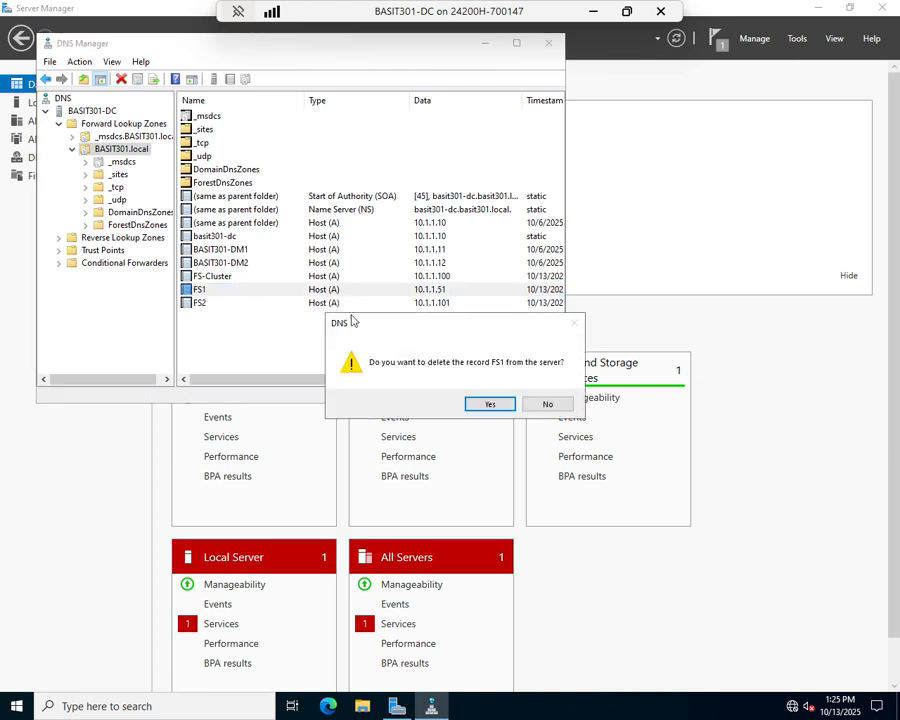
pyautogui.click(491, 402)
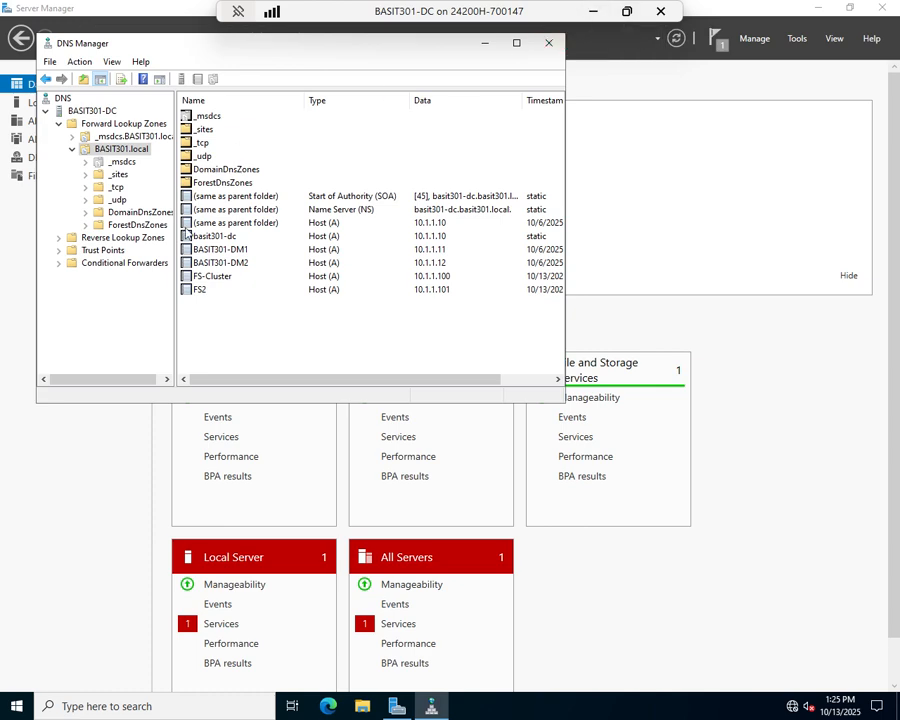
pyautogui.click(549, 43)
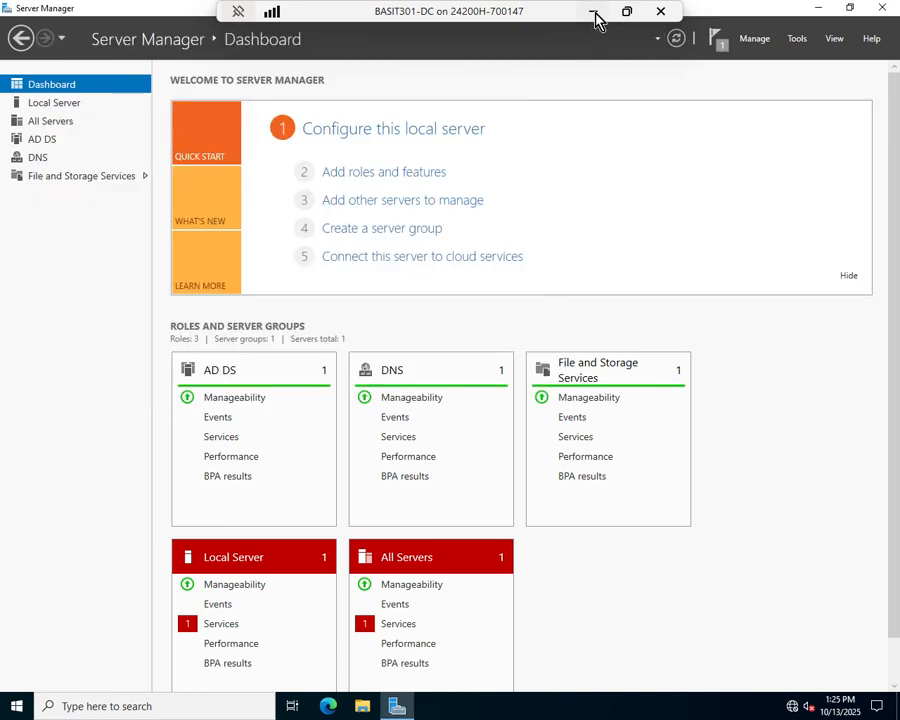
# Return to the DM1 virtual machine window showing the New Share Wizard
pyautogui.click(593, 12)
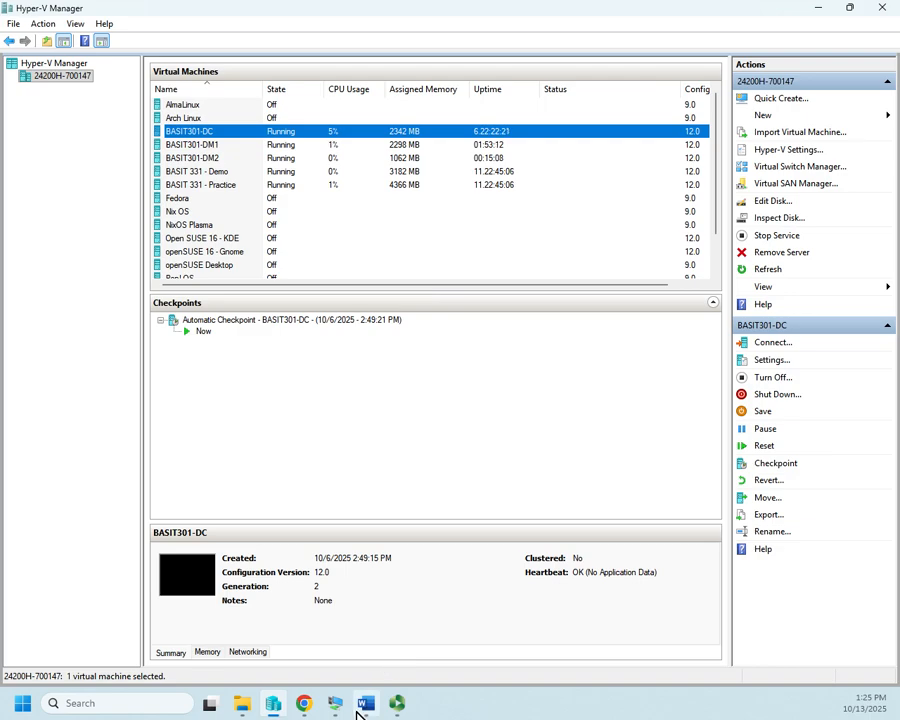
pyautogui.moveTo(336, 706)
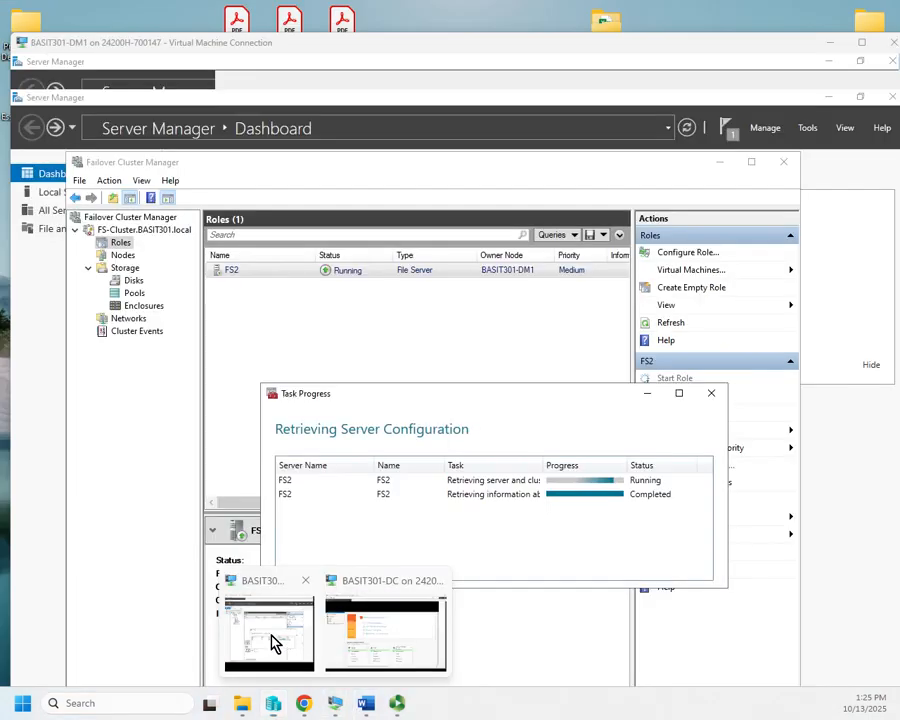
pyautogui.click(274, 643)
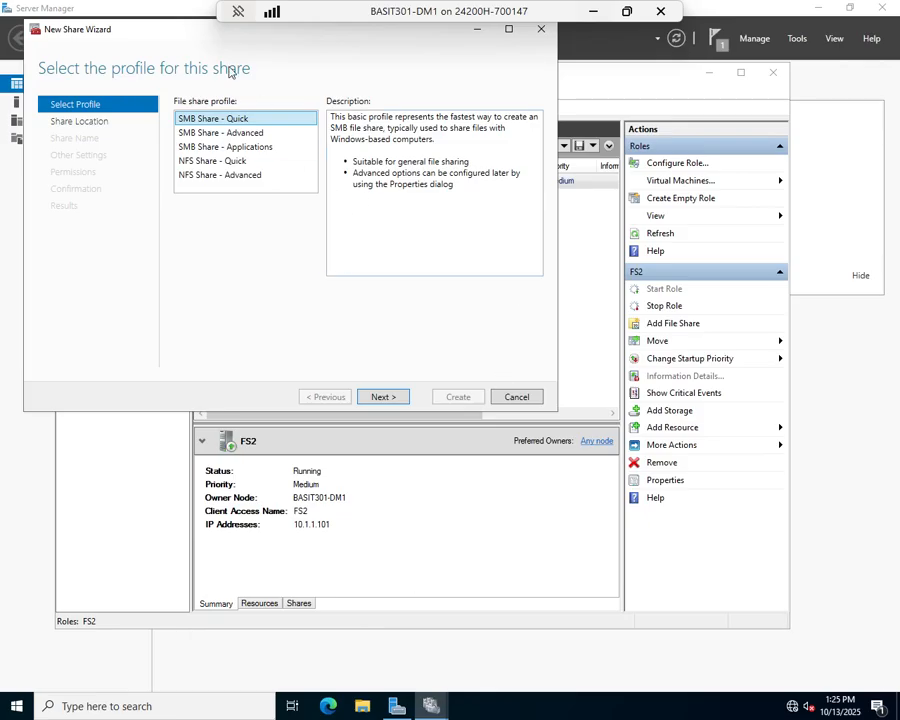
pyautogui.moveTo(179, 34); pyautogui.dragTo(337, 140)
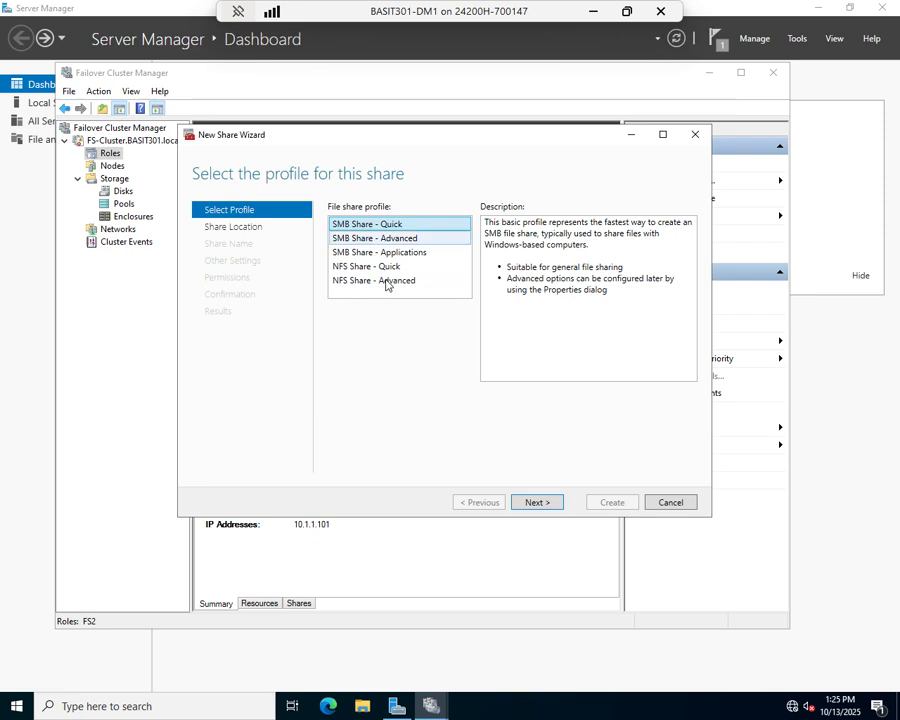
# Compare the share profiles and go ahead with SMB Share - Quick
pyautogui.click(388, 238)
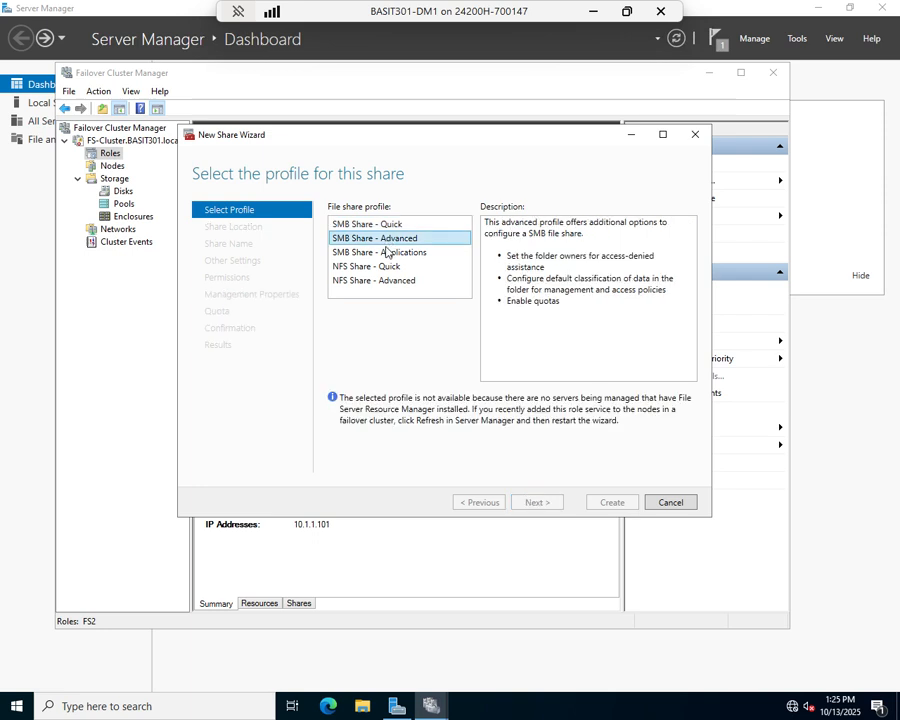
pyautogui.click(388, 252)
pyautogui.click(388, 266)
pyautogui.click(410, 280)
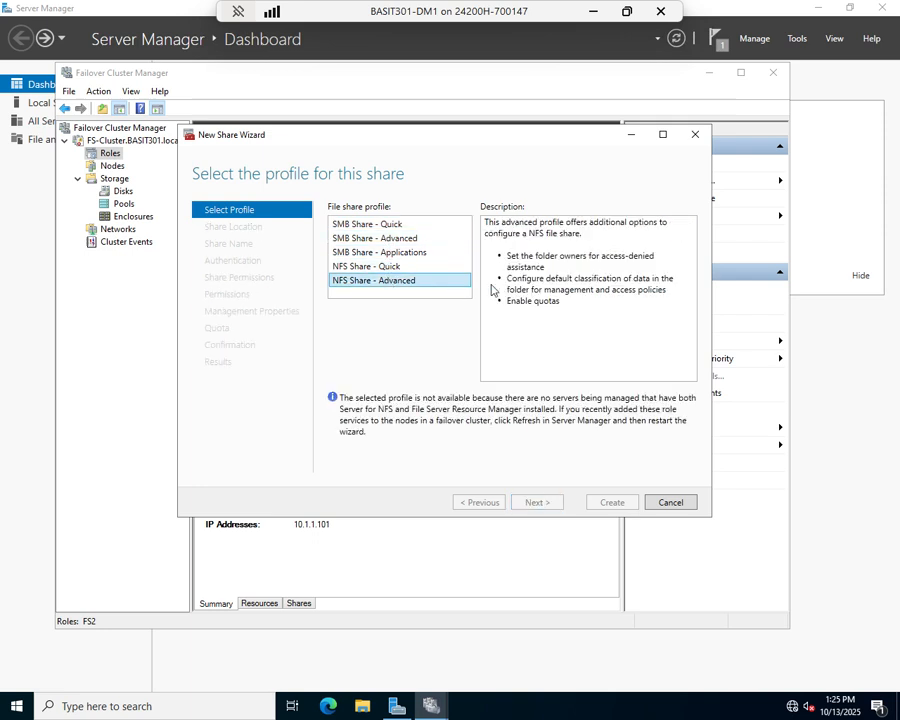
pyautogui.click(352, 224)
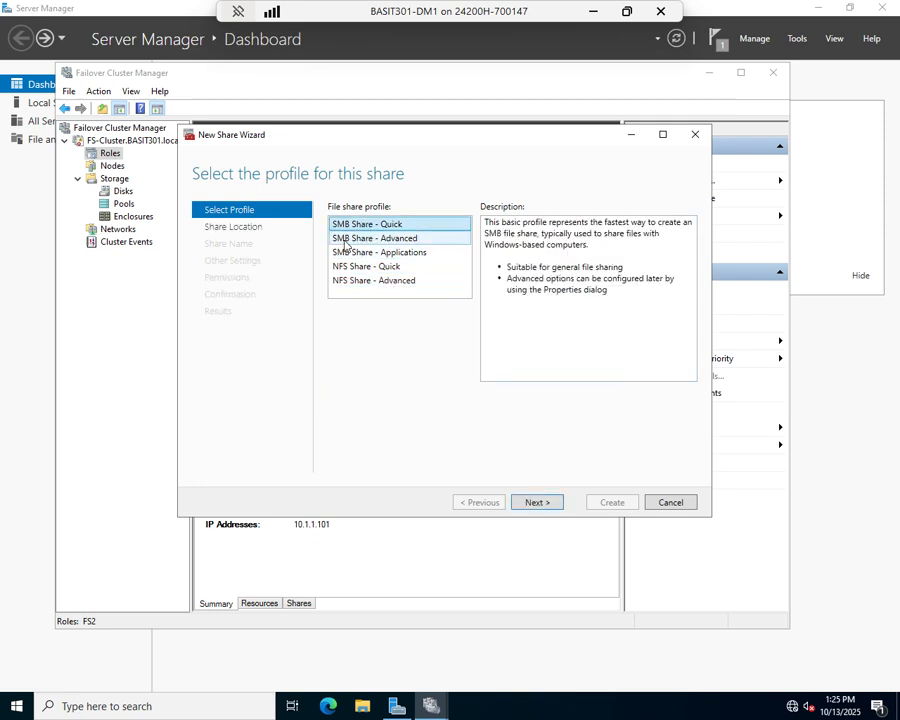
pyautogui.click(527, 506)
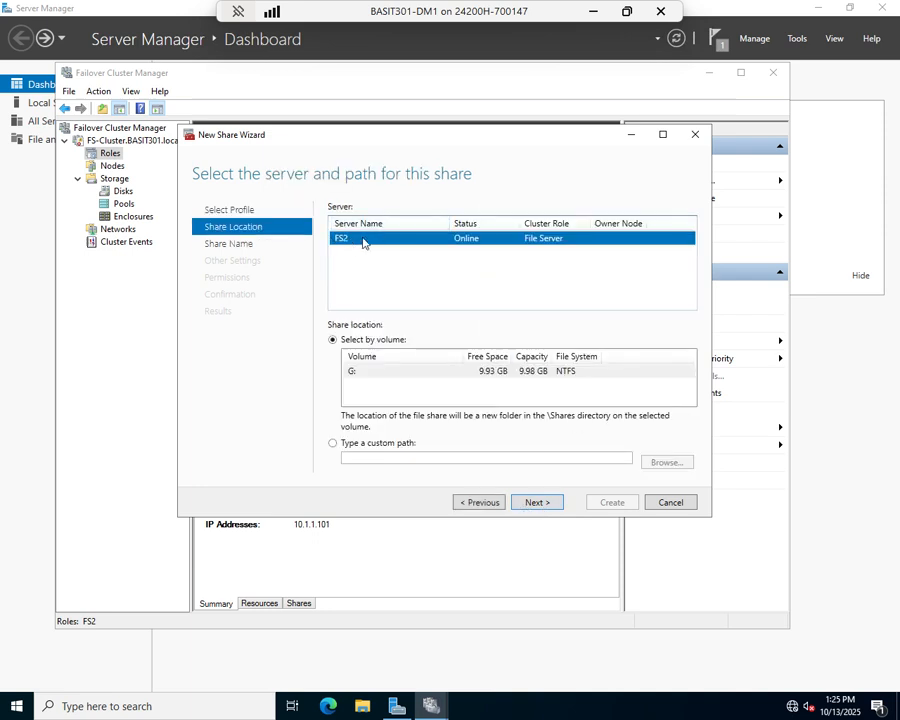
# Place the share on FS2's volume G: and name it CompanyFiles
pyautogui.click(333, 339)
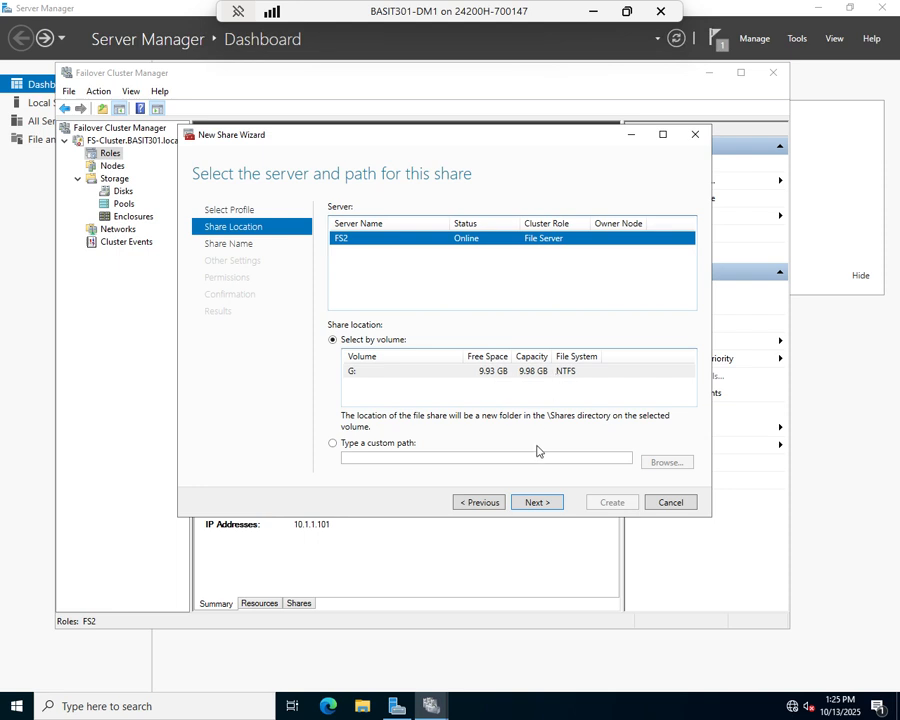
pyautogui.click(530, 503)
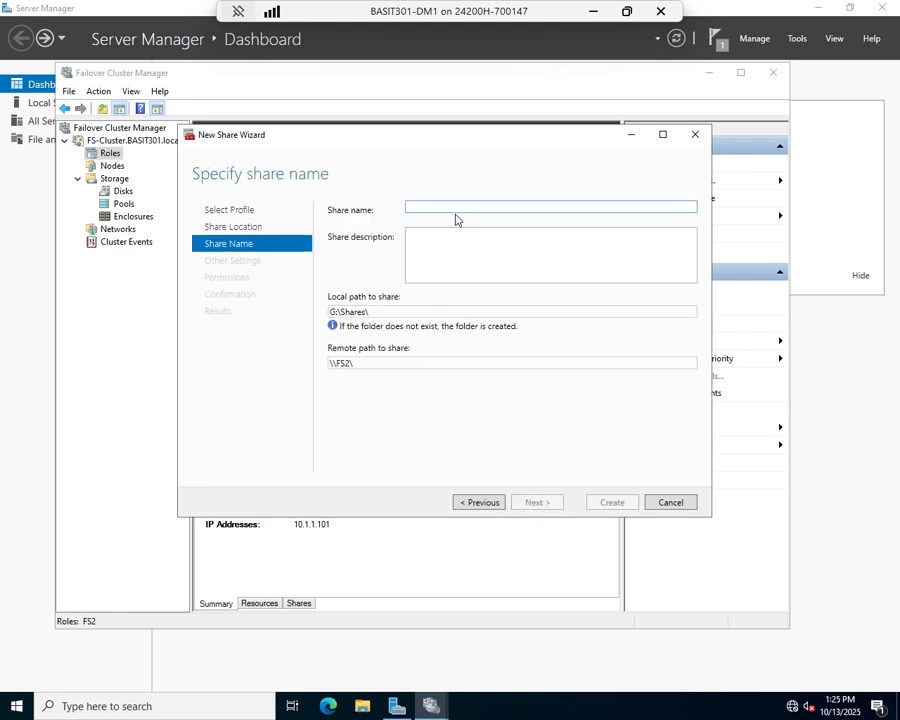
pyautogui.write('C')
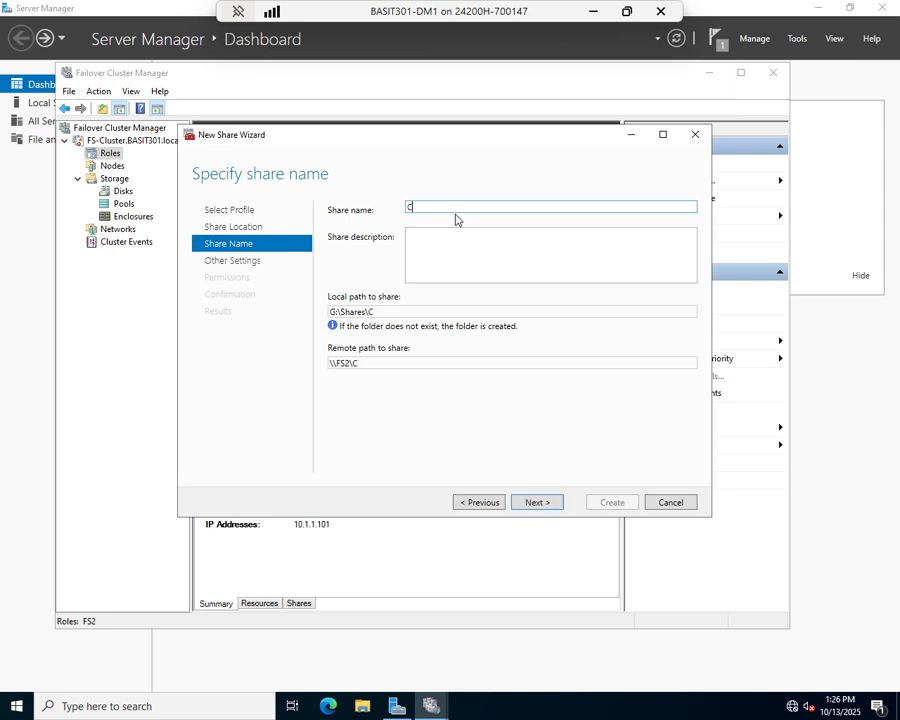
pyautogui.write('ompanyFiles')
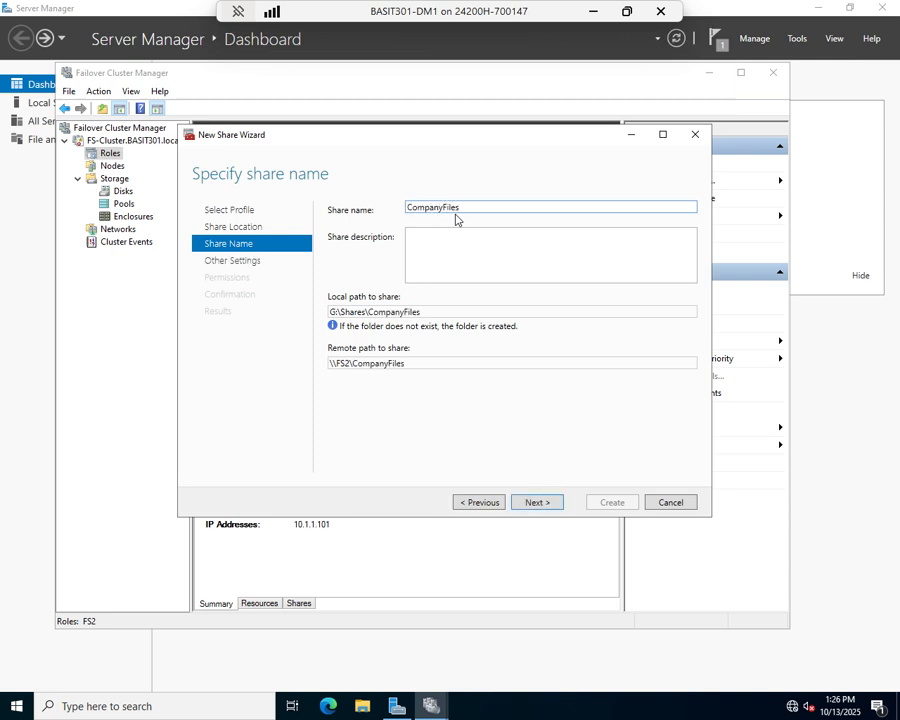
pyautogui.press('Return')
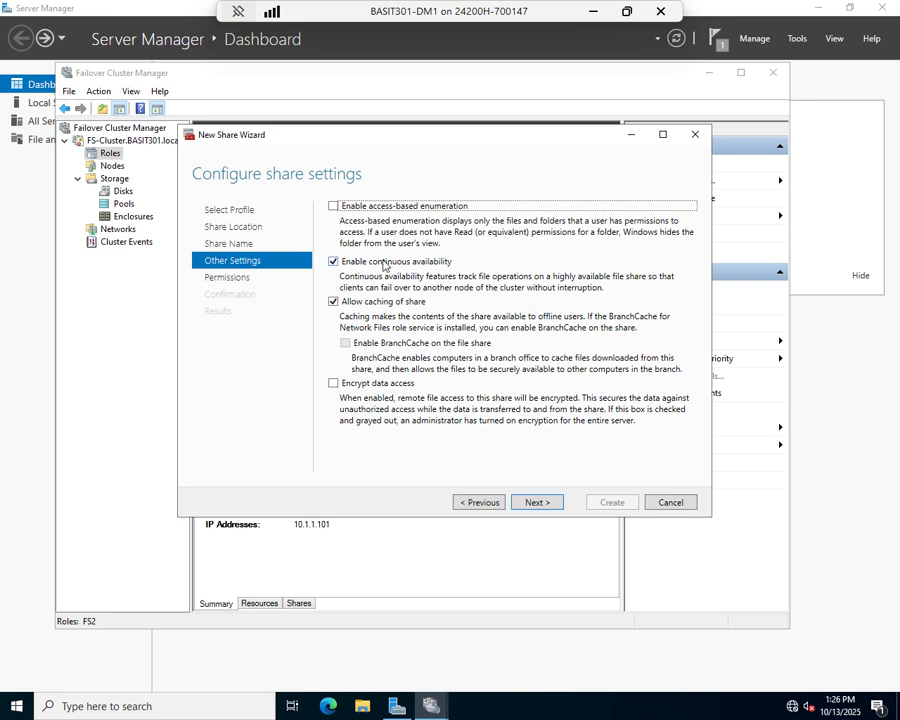
# Enable access-based enumeration, create CompanyFiles with default permissions, and close Failover Cluster Manager
pyautogui.click(342, 203)
pyautogui.click(536, 502)
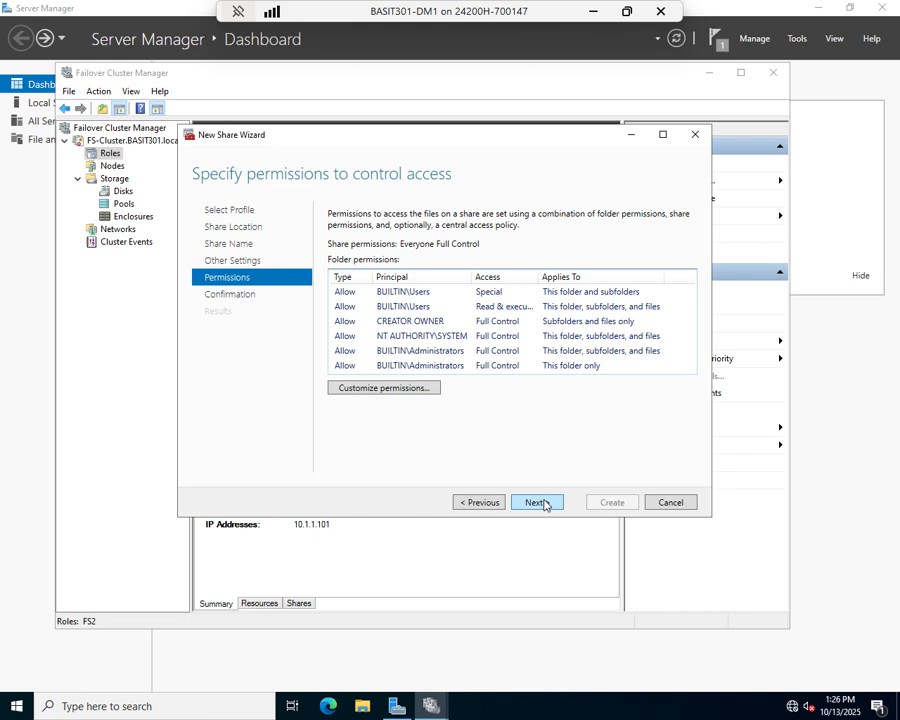
pyautogui.click(537, 502)
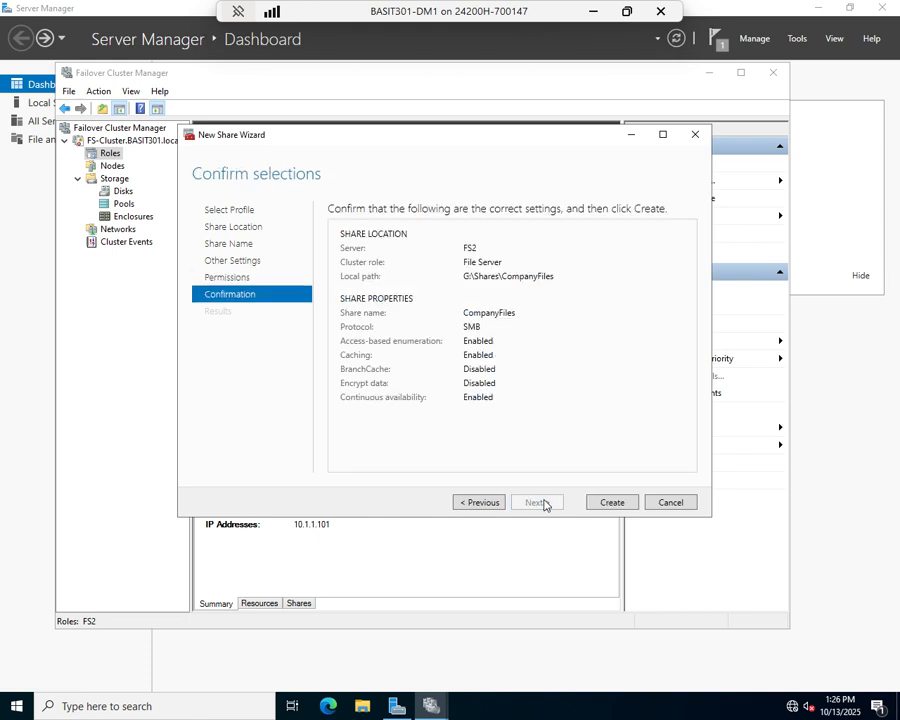
pyautogui.click(609, 506)
pyautogui.click(608, 505)
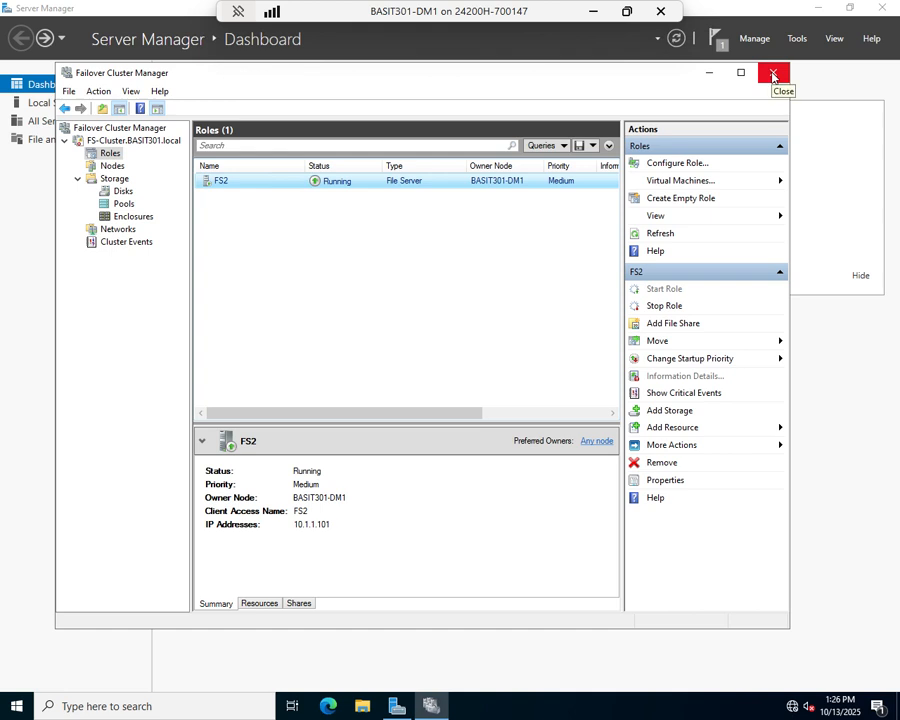
pyautogui.click(773, 74)
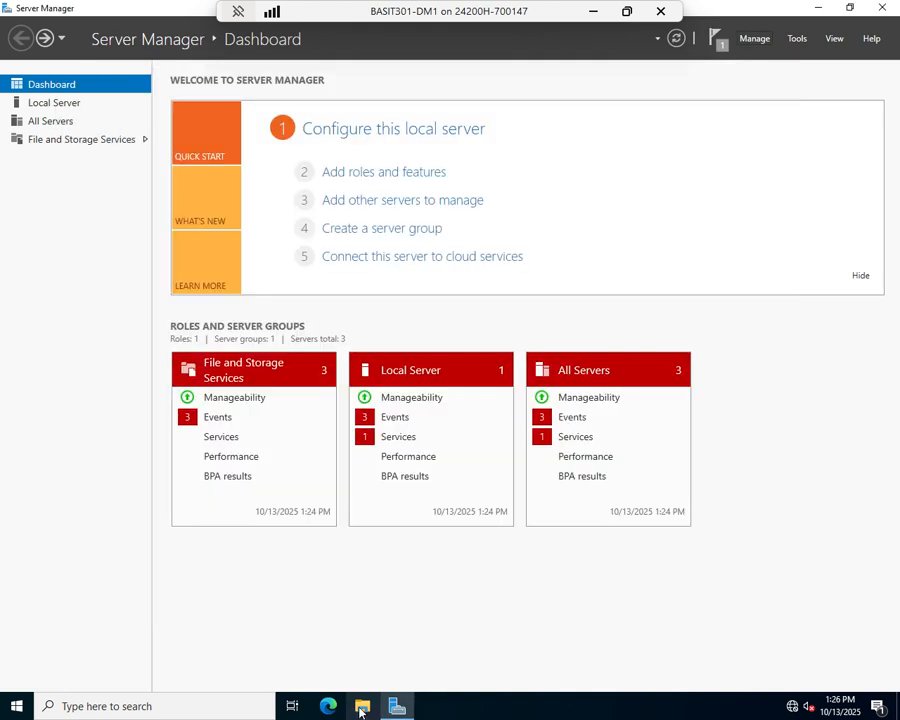
pyautogui.press('super+e')
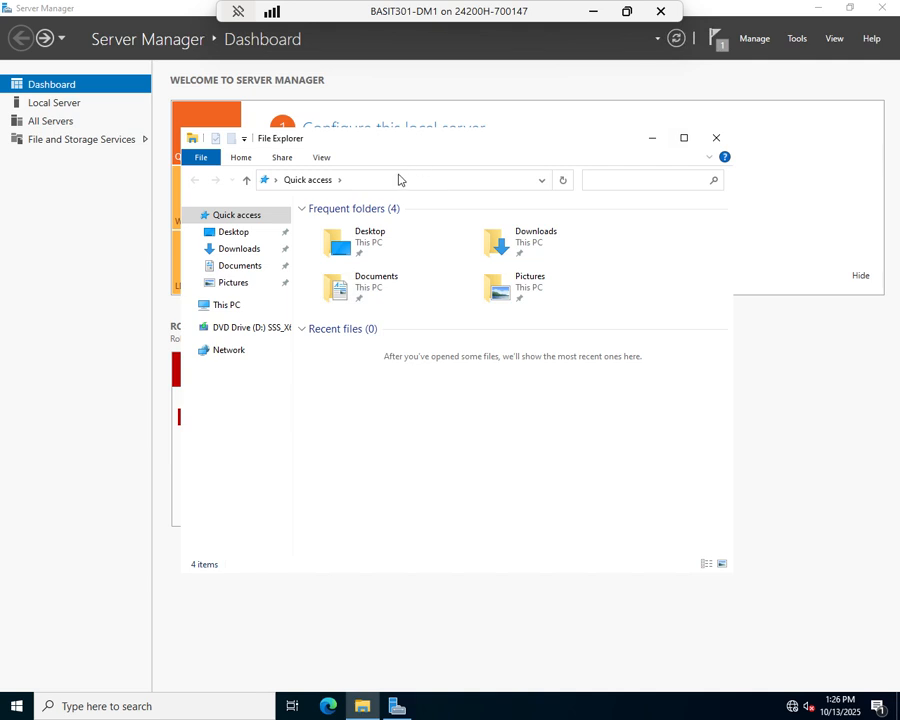
pyautogui.click(400, 181)
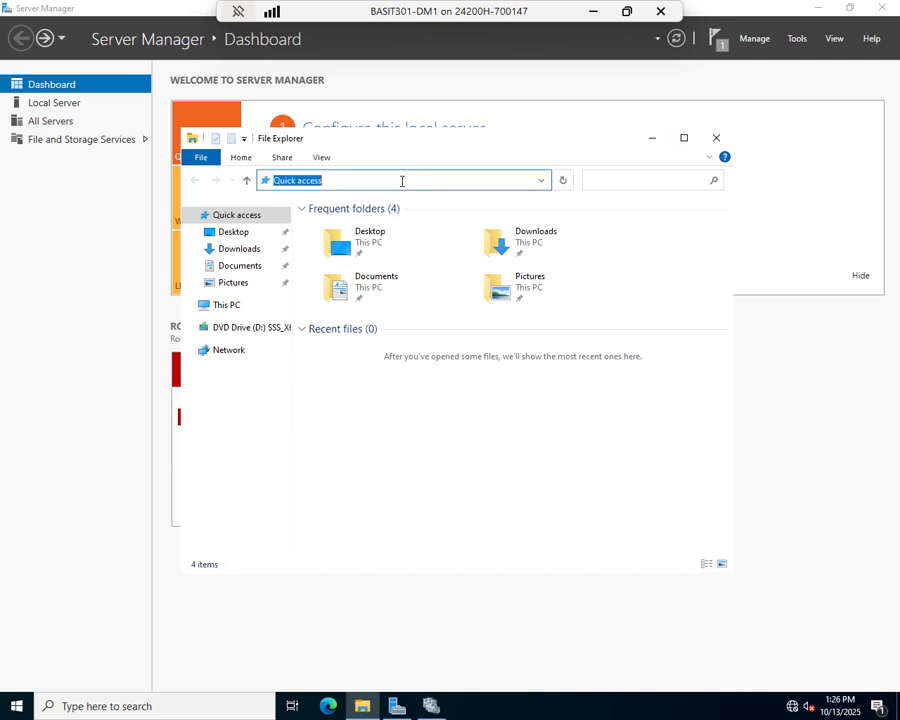
pyautogui.write('\\\\')
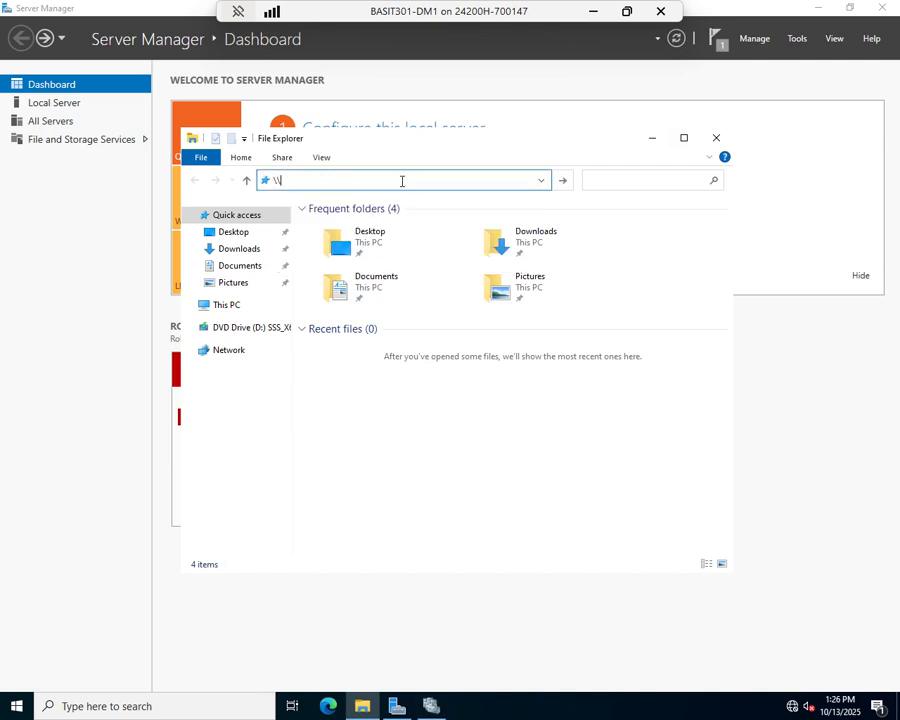
pyautogui.write('fs2.basit301.local')
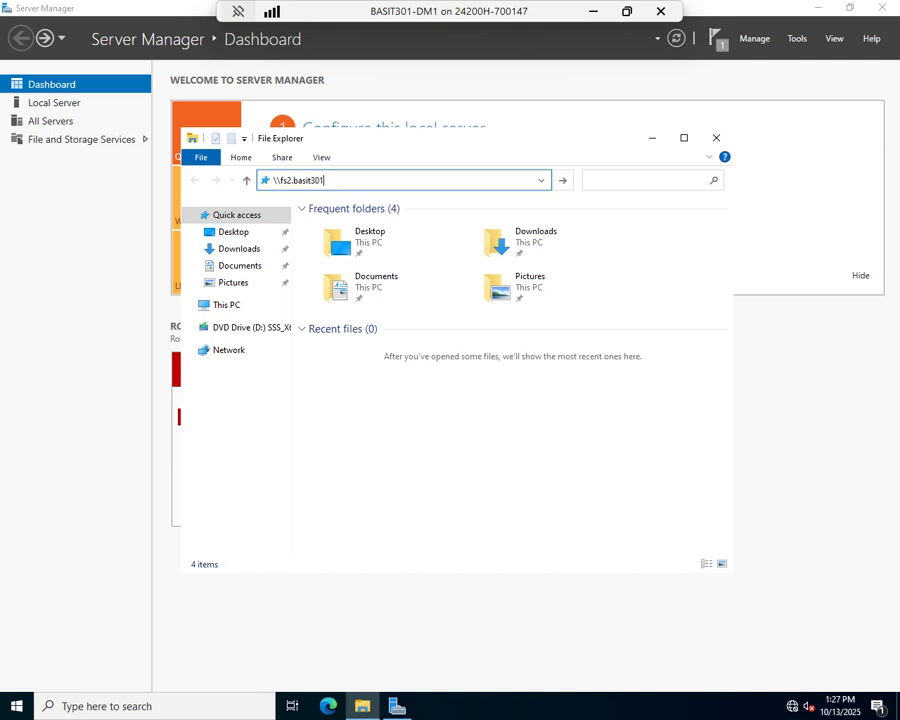
pyautogui.press('Return')
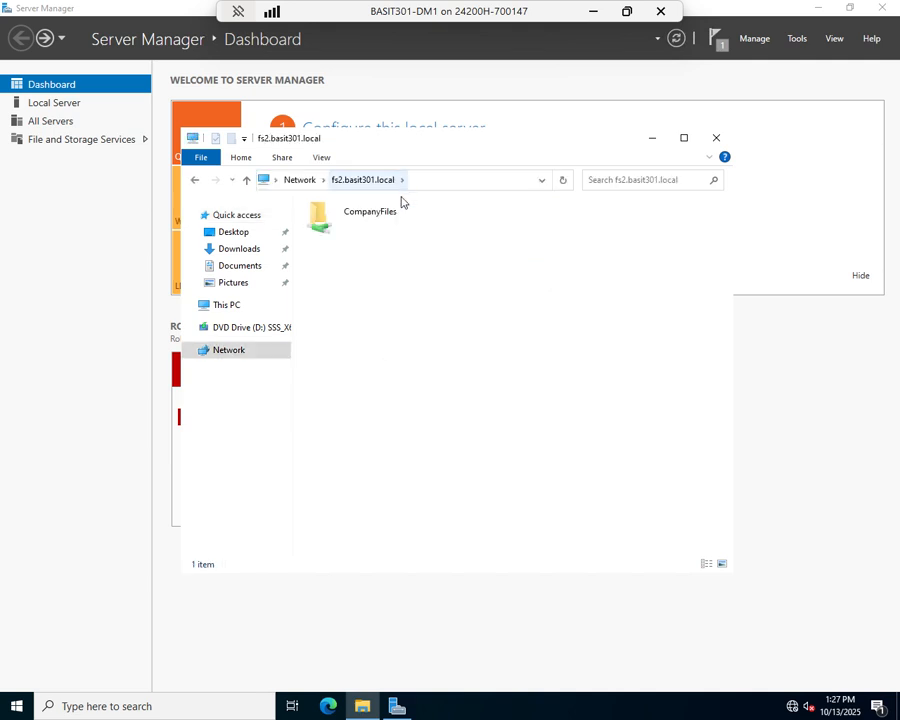
pyautogui.doubleClick(376, 215)
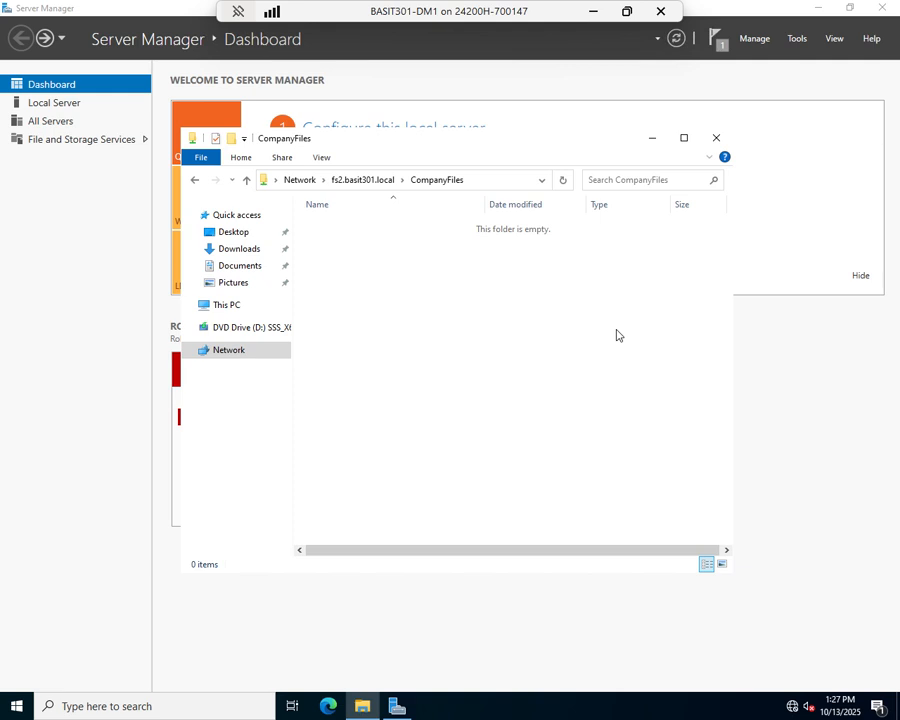
pyautogui.click(716, 137)
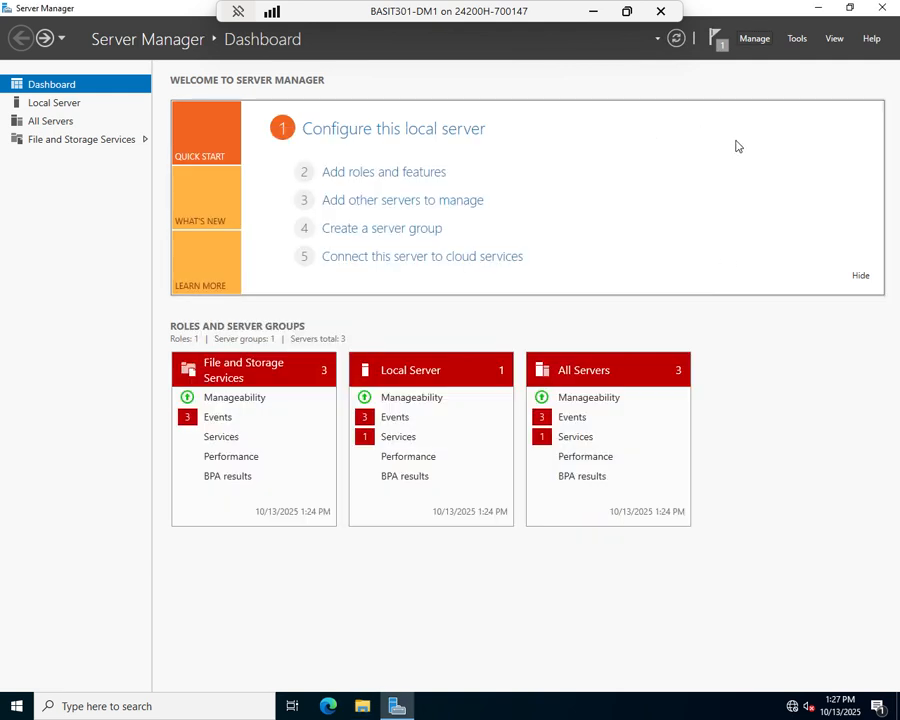
# Reopen Failover Cluster Manager from Server Manager and select FS-Cluster.BASIT301.local
pyautogui.click(797, 38)
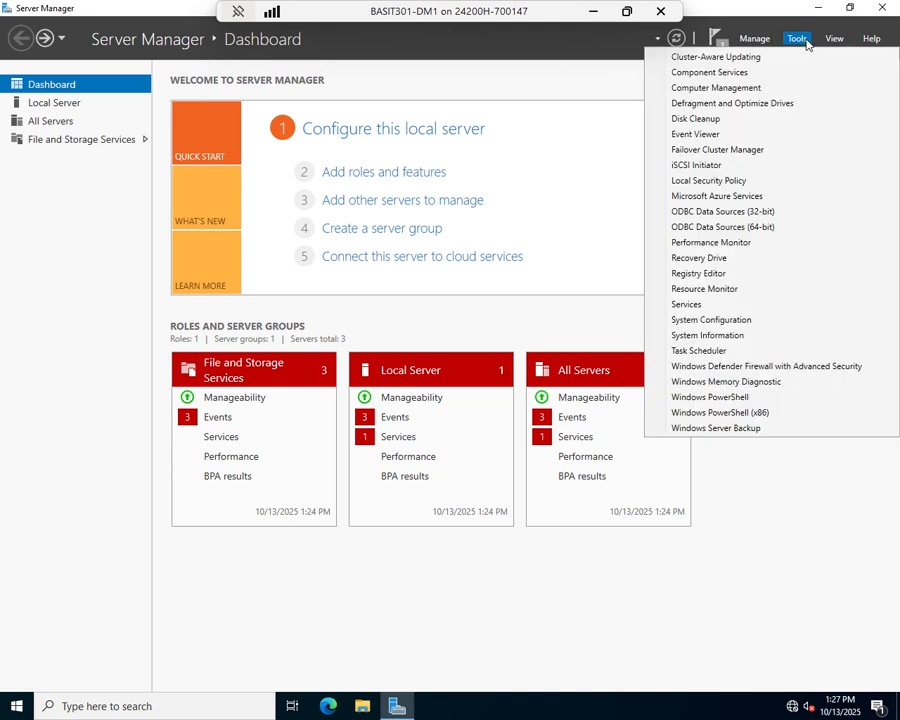
pyautogui.click(716, 153)
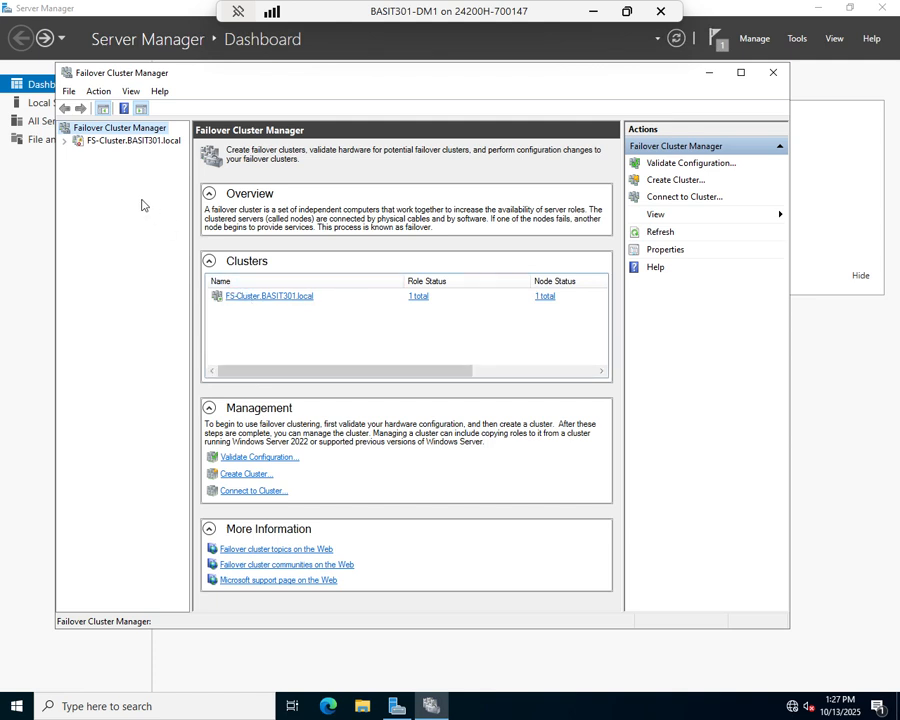
pyautogui.click(96, 142)
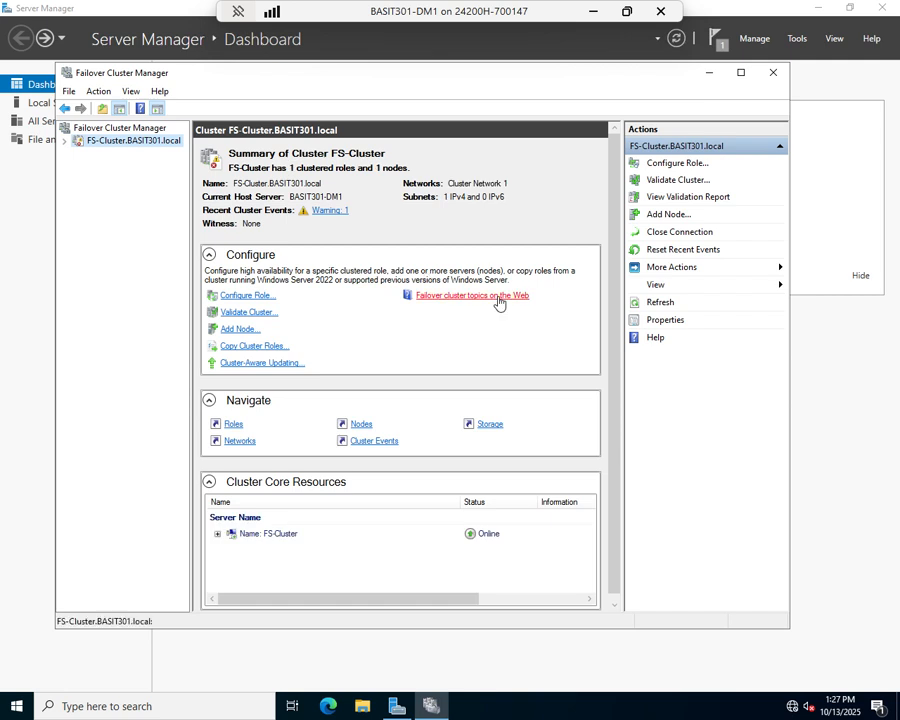